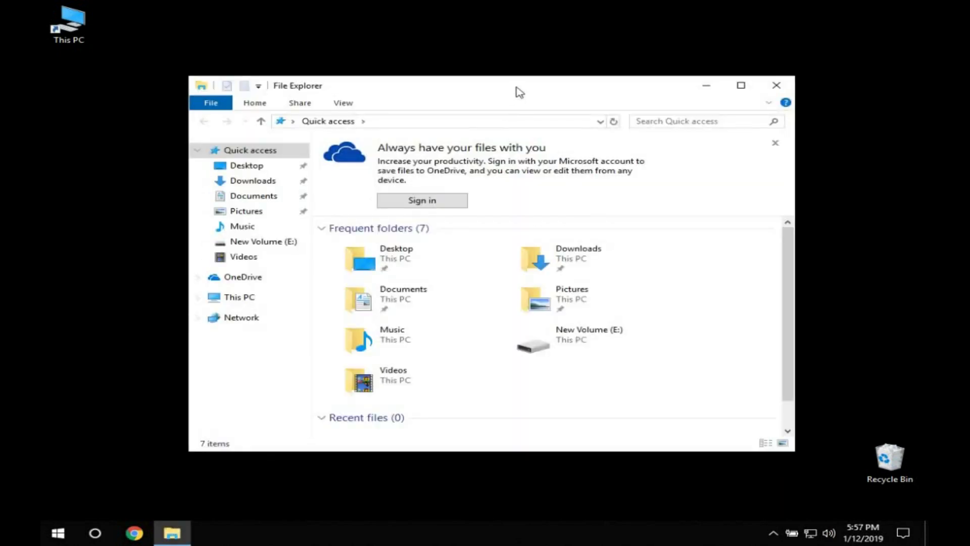
Maximize File Explorer, dismiss the OneDrive banner, and review the C: and E: drives under This PC
{"action": "double_click", "coordinate": [520, 92]}
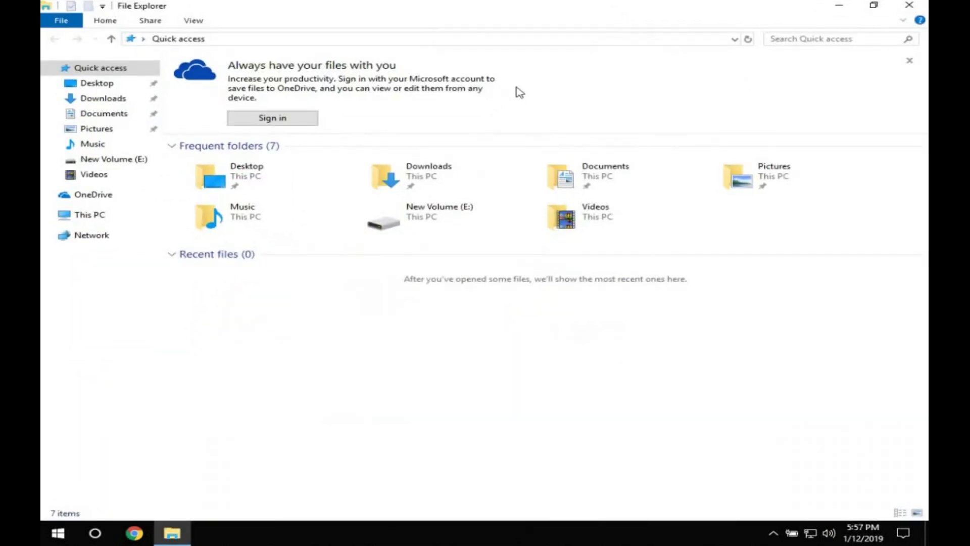
{"action": "left_click", "coordinate": [910, 61]}
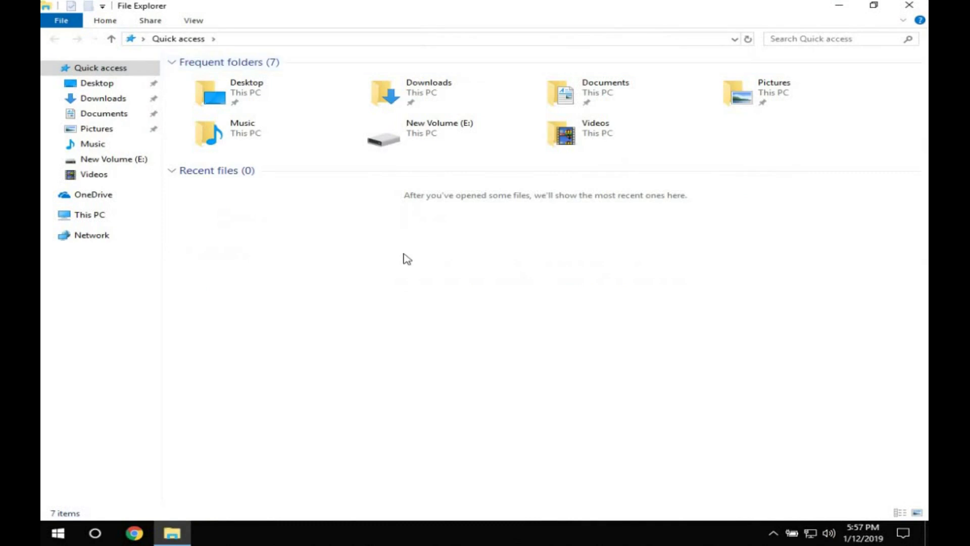
{"action": "left_click", "coordinate": [82, 214]}
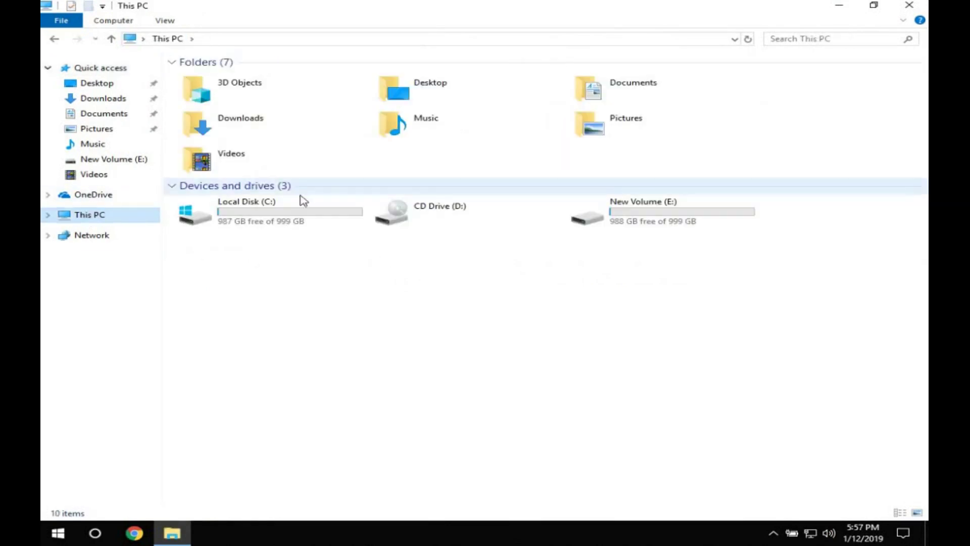
{"action": "left_click", "coordinate": [265, 226]}
{"action": "left_click", "coordinate": [659, 212]}
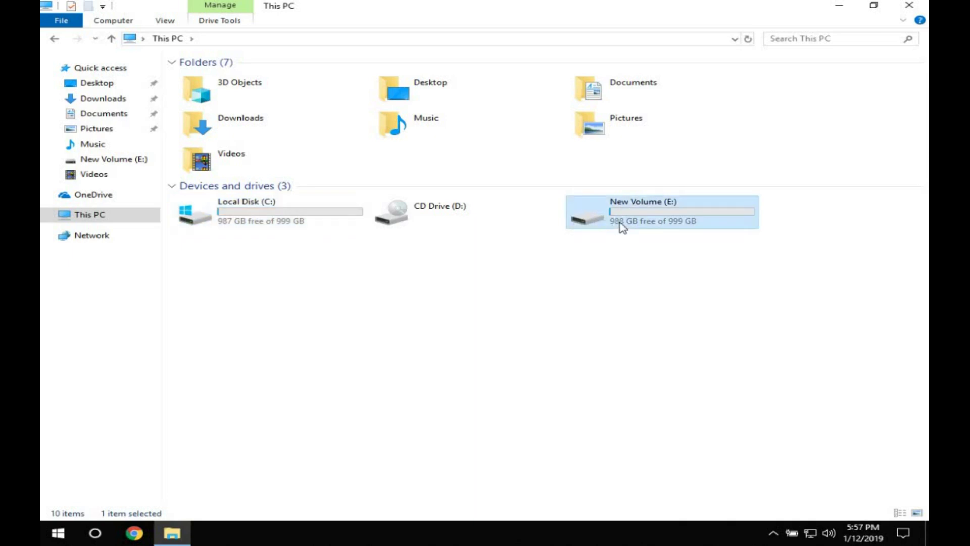
{"action": "left_click", "coordinate": [291, 220]}
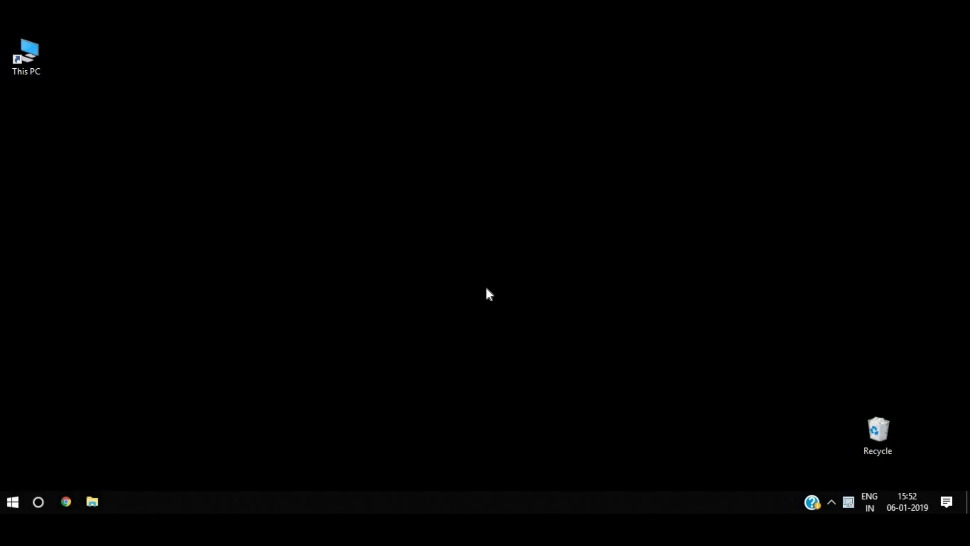
Search Google for 'linux mint' and go to the linuxmint.com Download page
{"action": "left_click", "coordinate": [67, 500]}
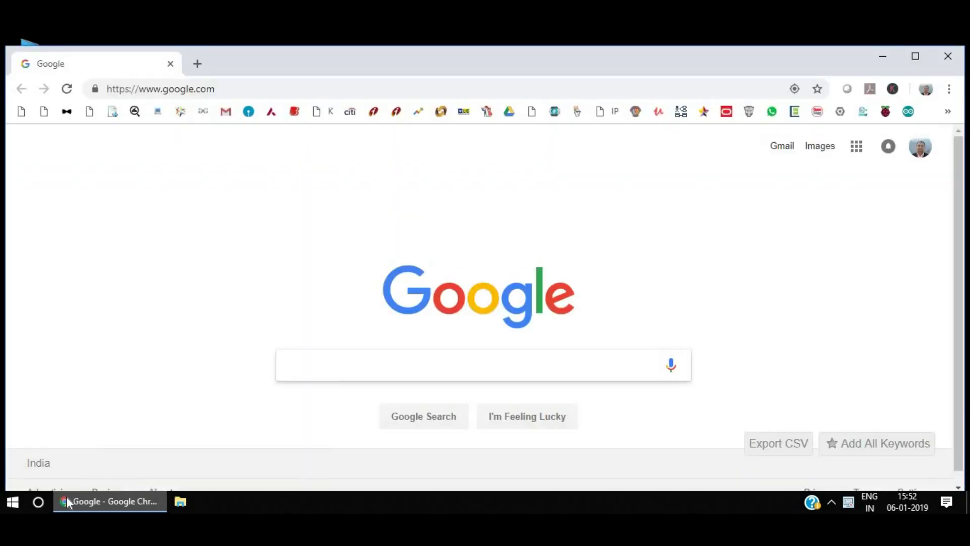
{"action": "type", "text": "linux m"}
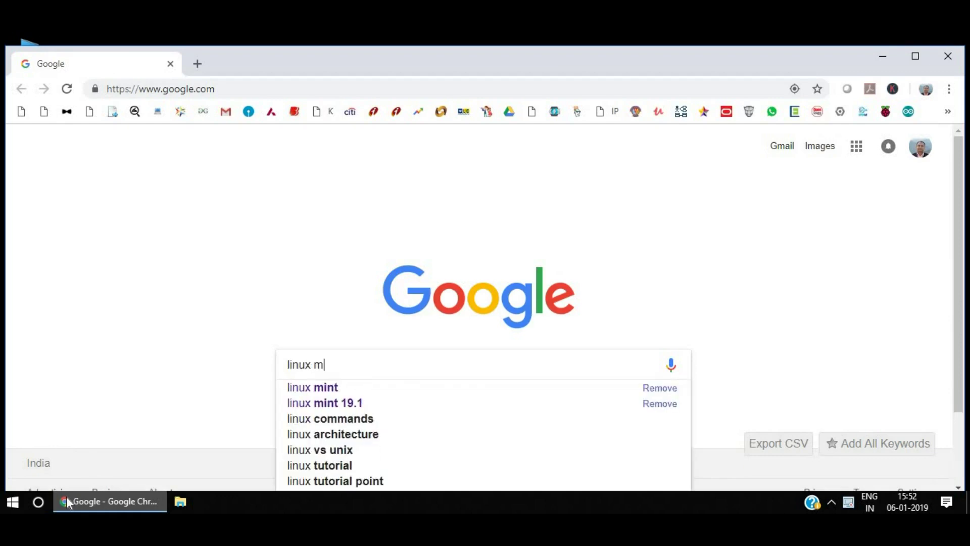
{"action": "type", "text": "int"}
{"action": "key", "text": "Return"}
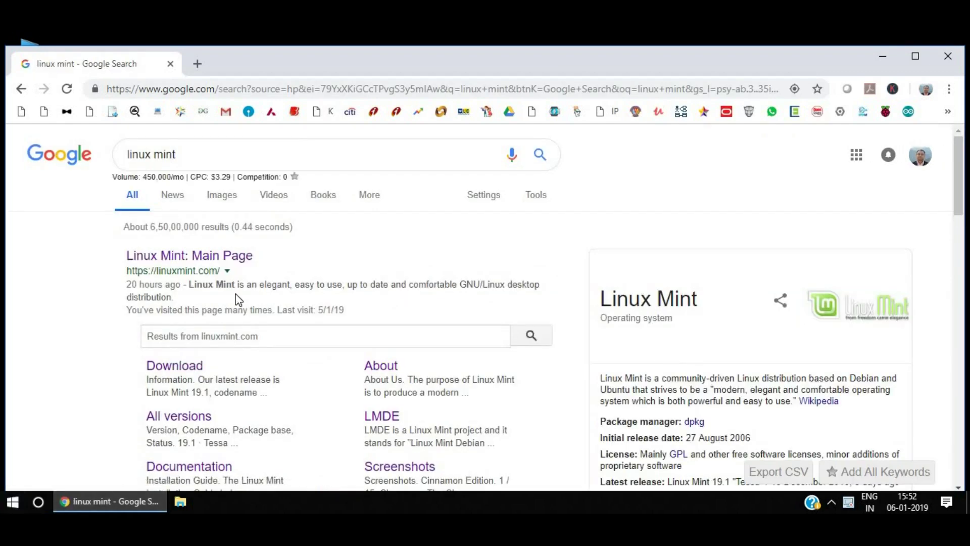
{"action": "left_click", "coordinate": [218, 256]}
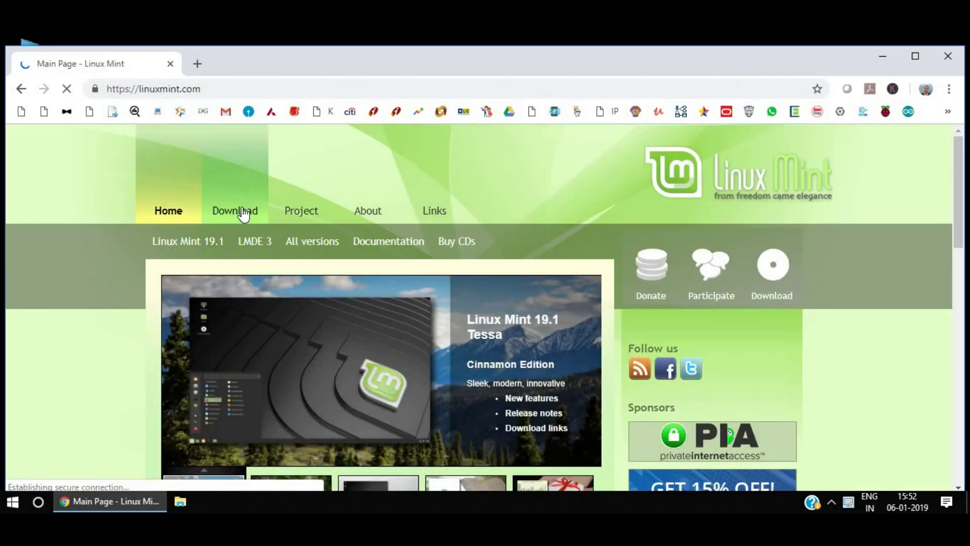
{"action": "left_click", "coordinate": [244, 213]}
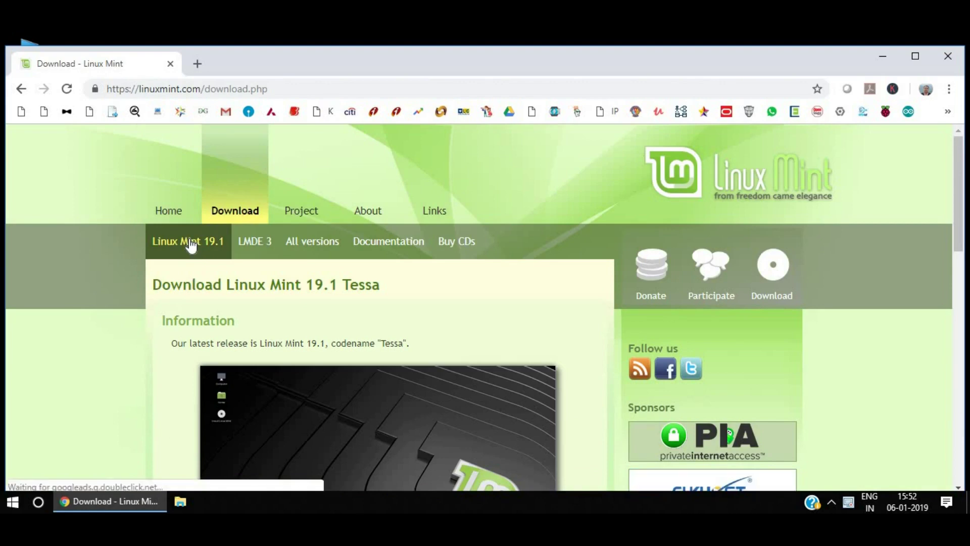
Save the Cinnamon 64-bit ISO from the Manitoba Unix User Group mirror
{"action": "scroll", "coordinate": [191, 246], "scroll_direction": "down", "scroll_amount": 6}
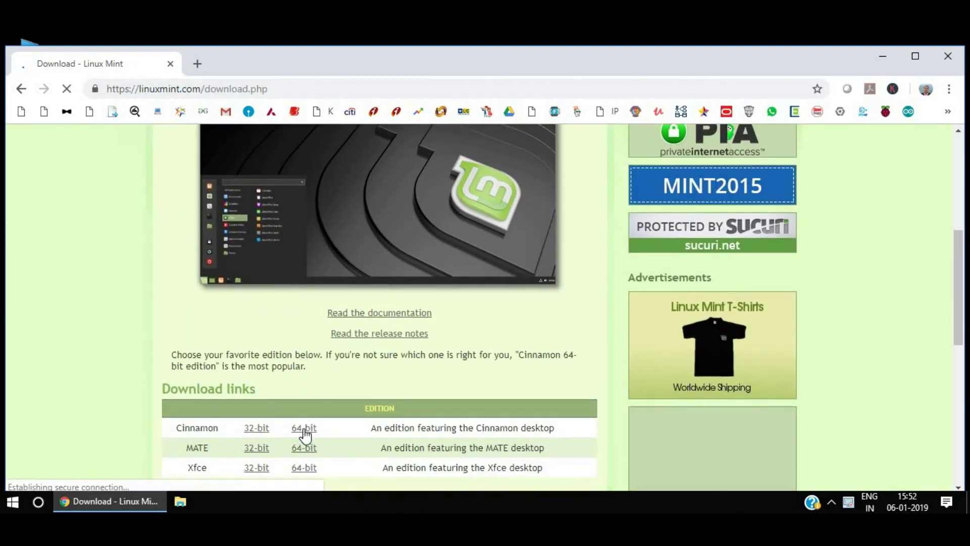
{"action": "left_click", "coordinate": [304, 430]}
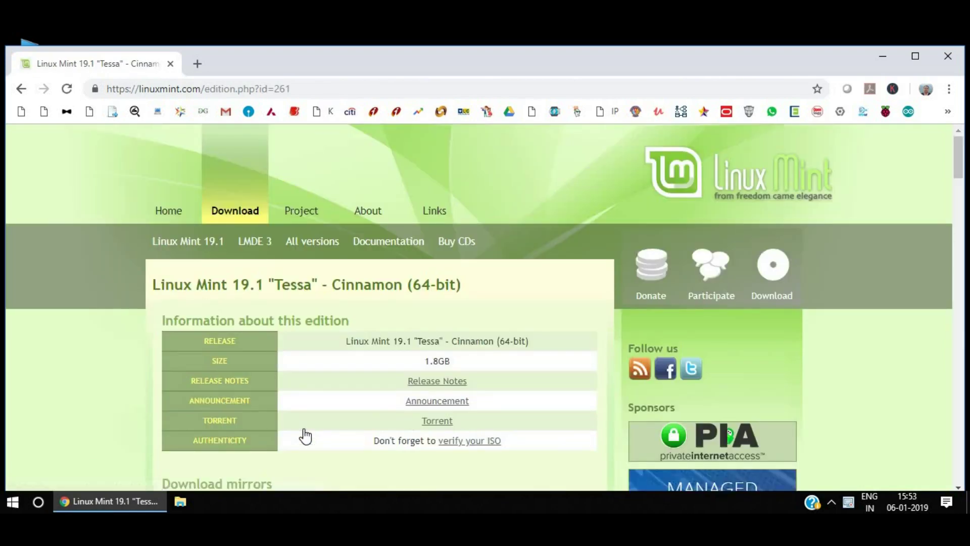
{"action": "scroll", "coordinate": [305, 431], "scroll_direction": "down", "scroll_amount": 4}
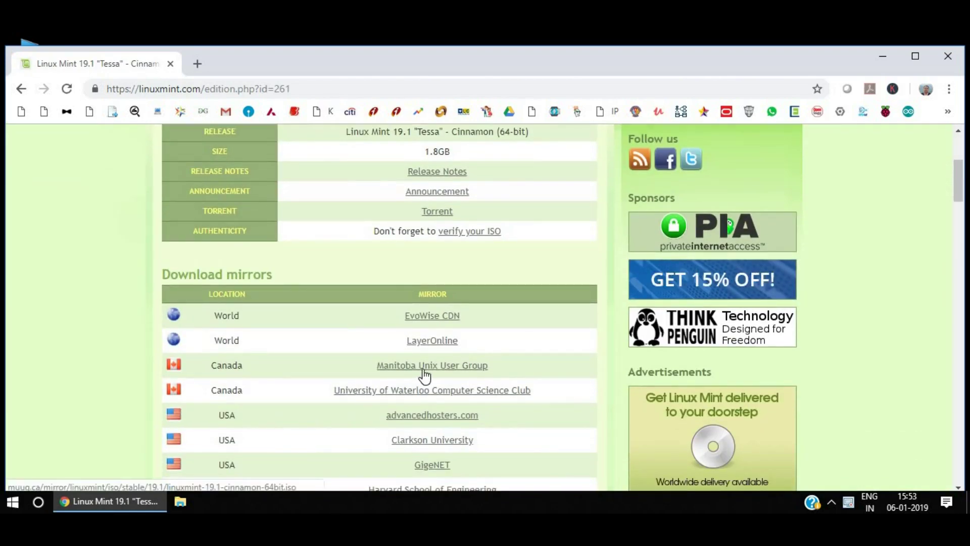
{"action": "left_click", "coordinate": [424, 371]}
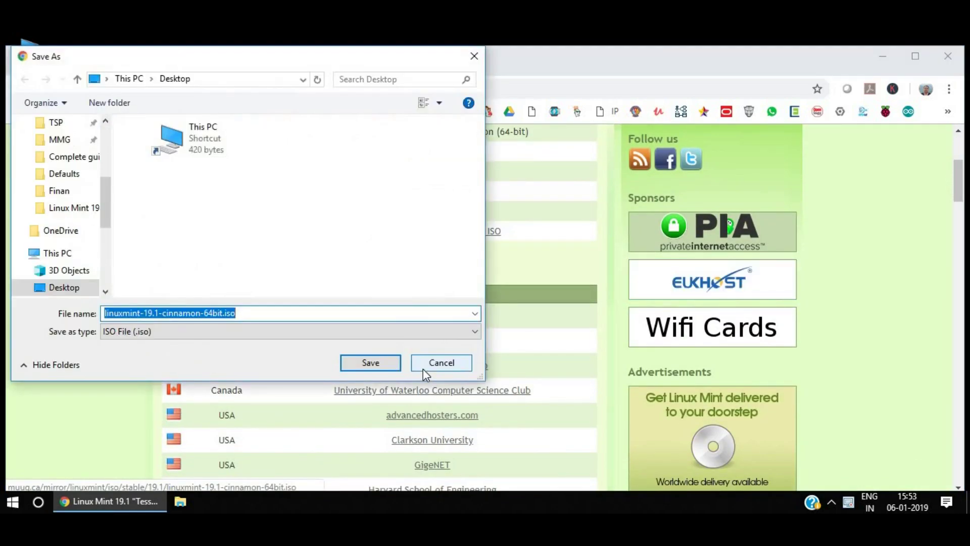
{"action": "left_click", "coordinate": [373, 366]}
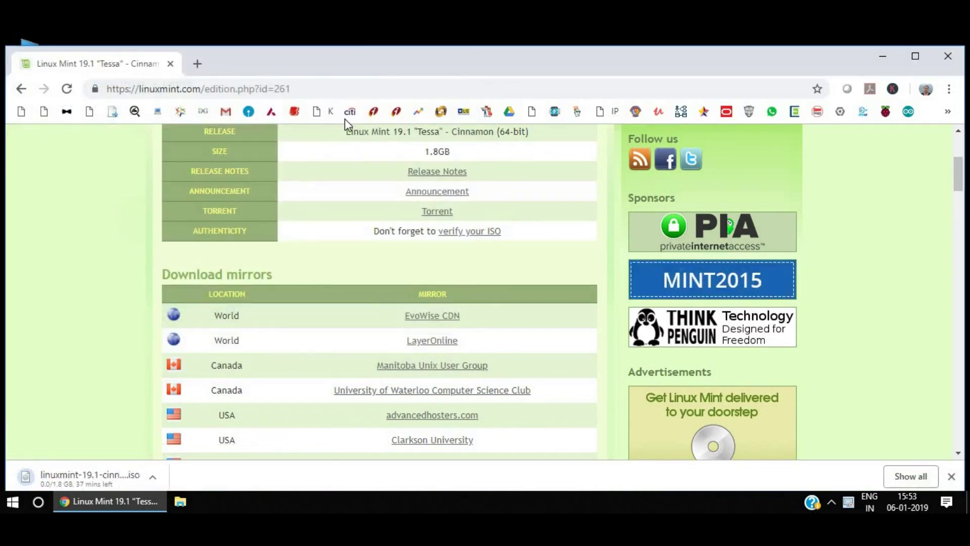
{"action": "left_click", "coordinate": [346, 91]}
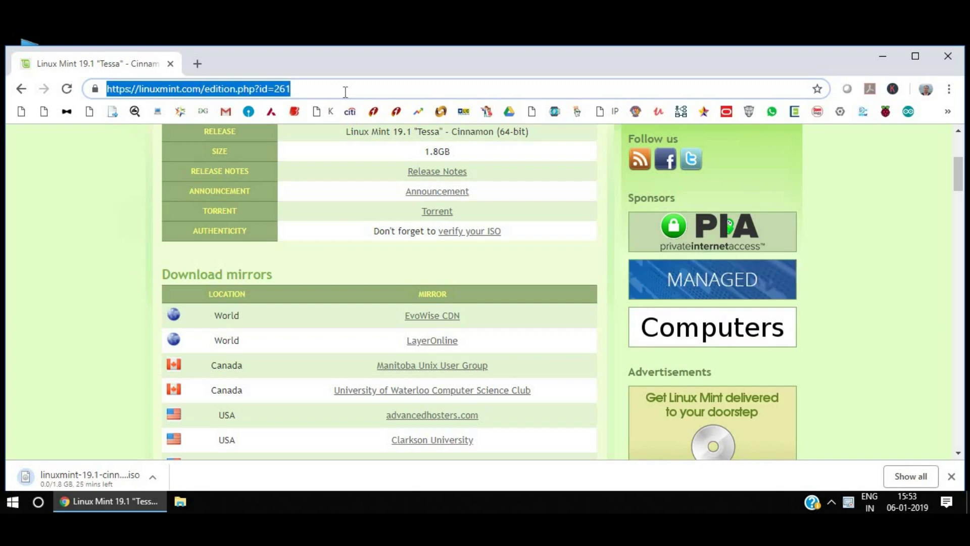
Search 'etcher' and save the balenaEtcher Windows x64 installer from balena.io to the Desktop
{"action": "type", "text": "etcher"}
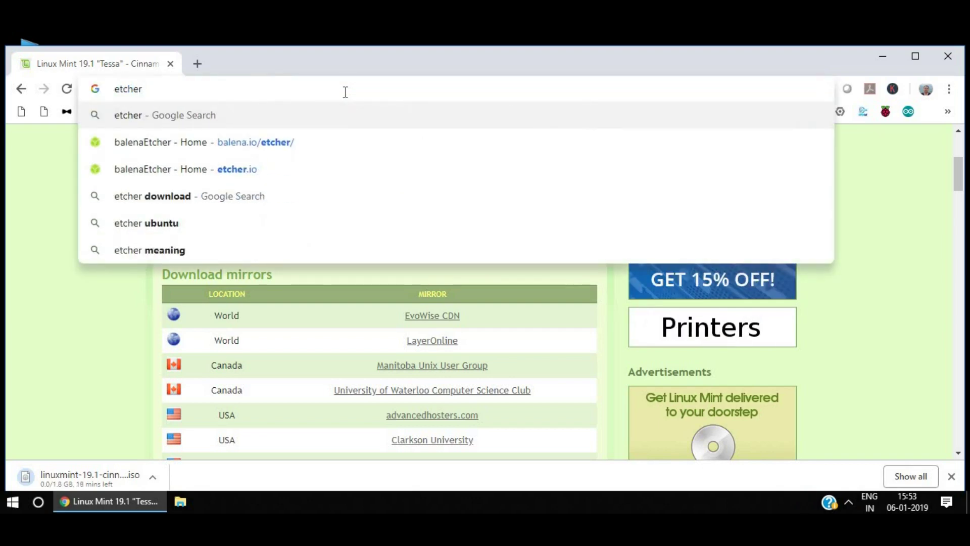
{"action": "key", "text": "Return"}
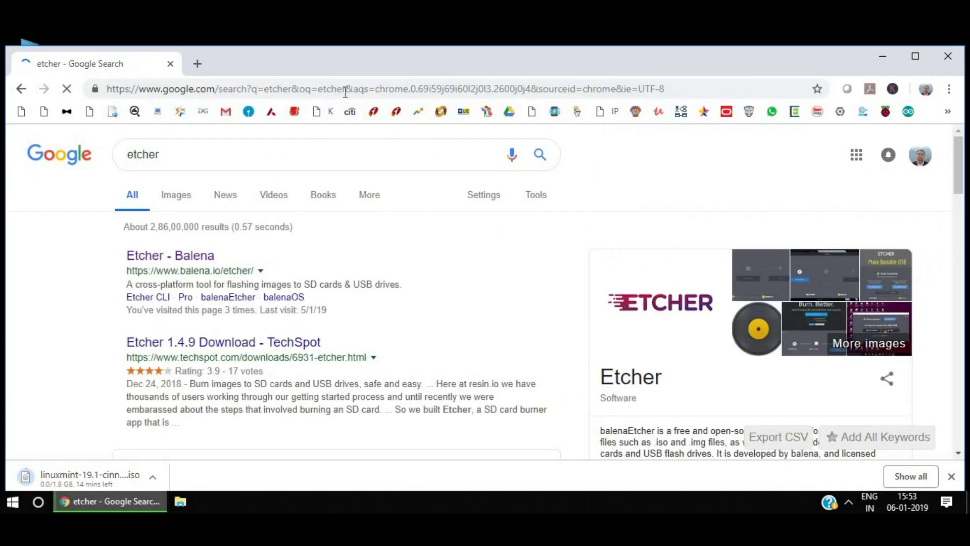
{"action": "left_click", "coordinate": [179, 259]}
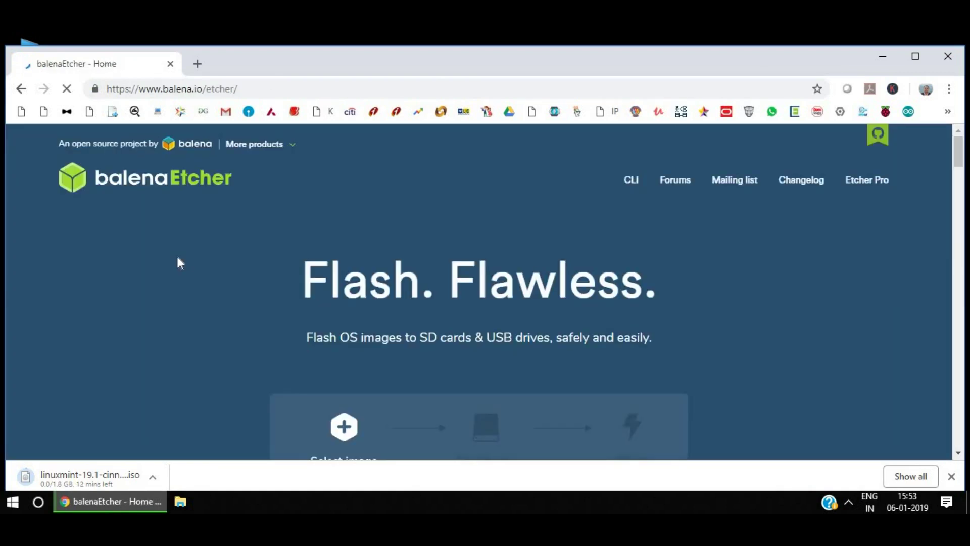
{"action": "scroll", "coordinate": [177, 262], "scroll_direction": "down", "scroll_amount": 3}
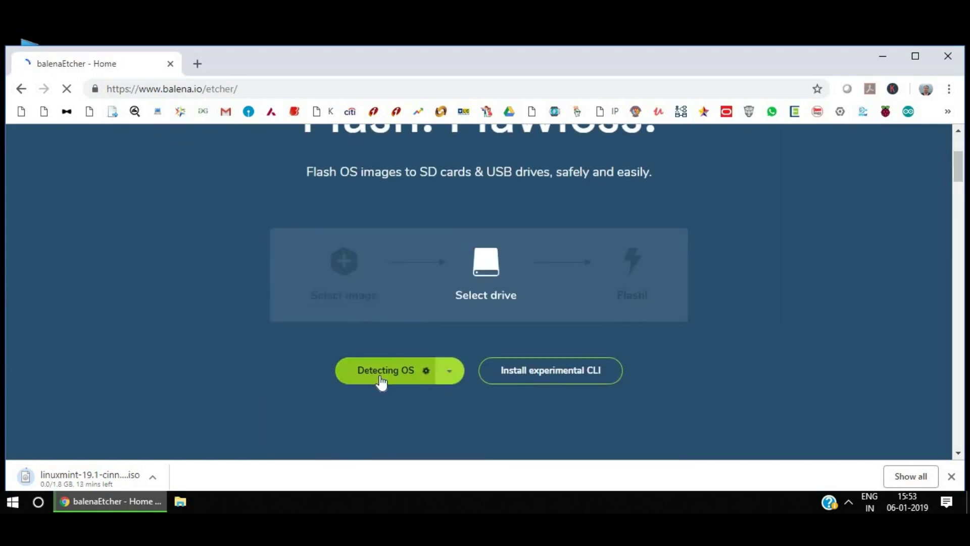
{"action": "scroll", "coordinate": [278, 380], "scroll_direction": "up", "scroll_amount": 3}
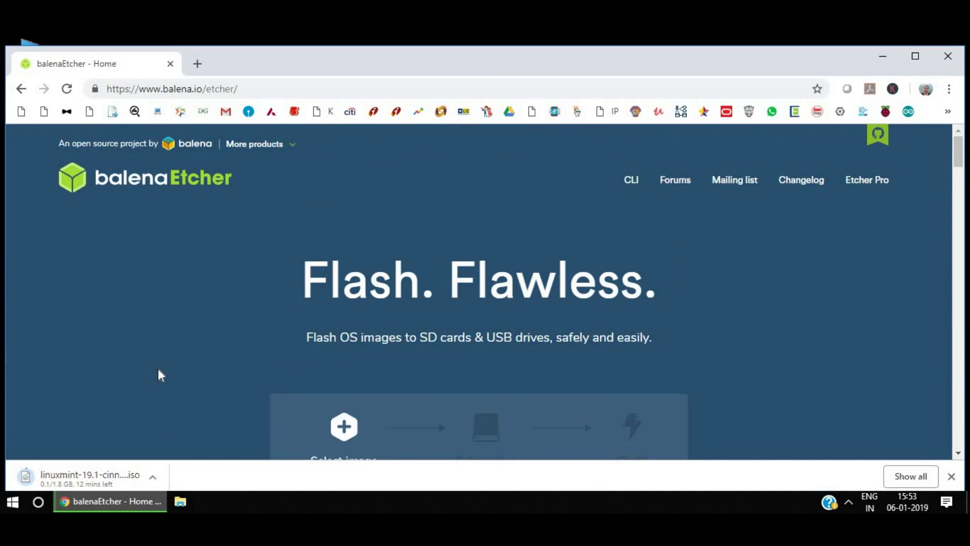
{"action": "scroll", "coordinate": [158, 369], "scroll_direction": "down", "scroll_amount": 4}
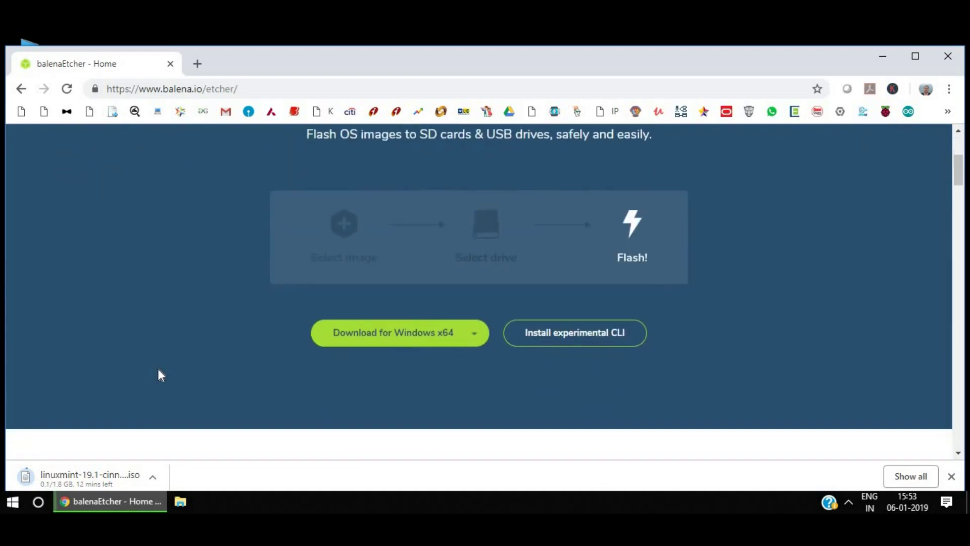
{"action": "left_click", "coordinate": [385, 336]}
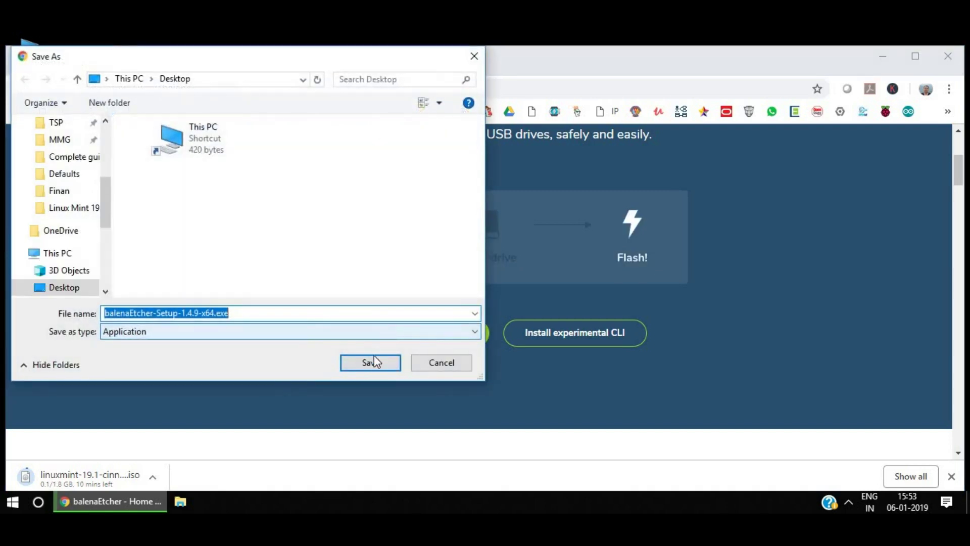
{"action": "left_click", "coordinate": [370, 363]}
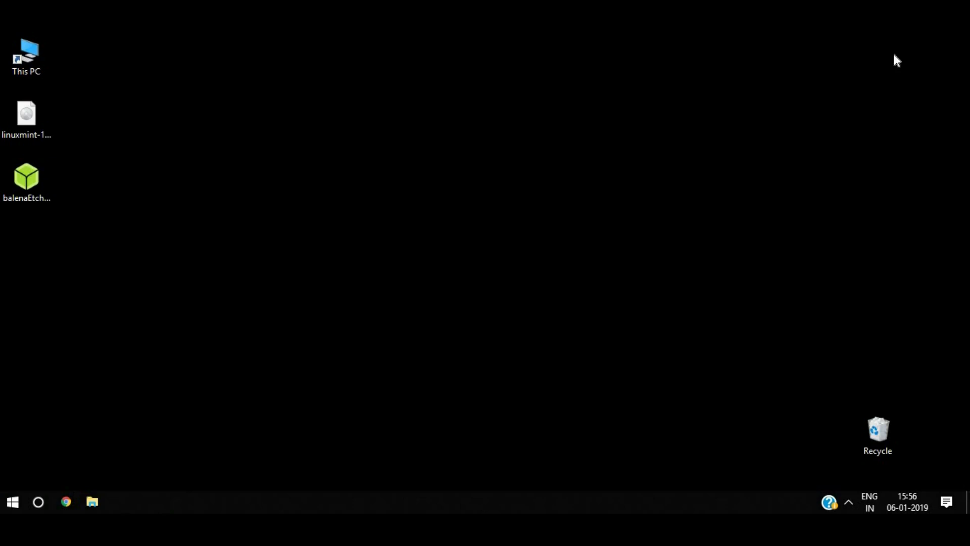
Run balenaEtcher-Setup-1.4.9-x64.exe from the desktop and agree to the Apache 2.0 license
{"action": "double_click", "coordinate": [36, 194]}
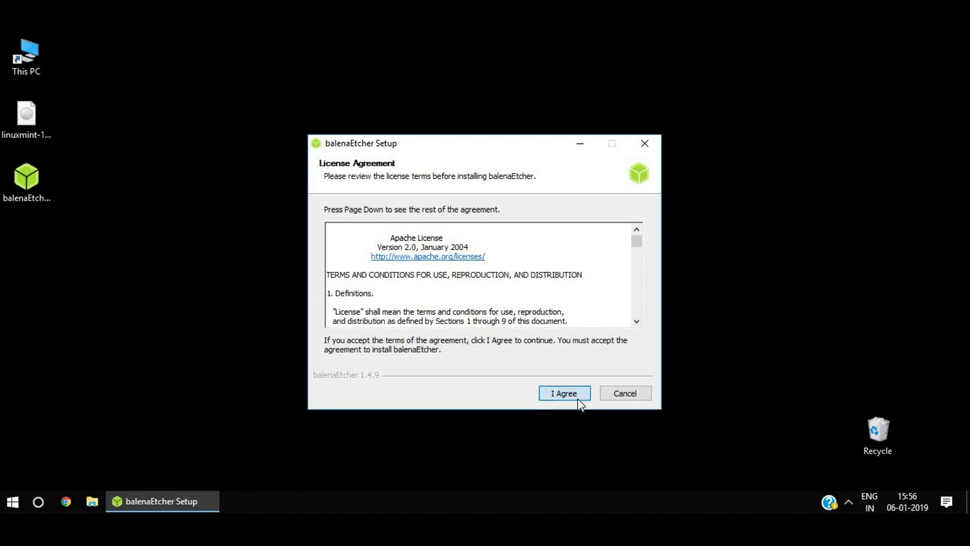
{"action": "left_click", "coordinate": [578, 398]}
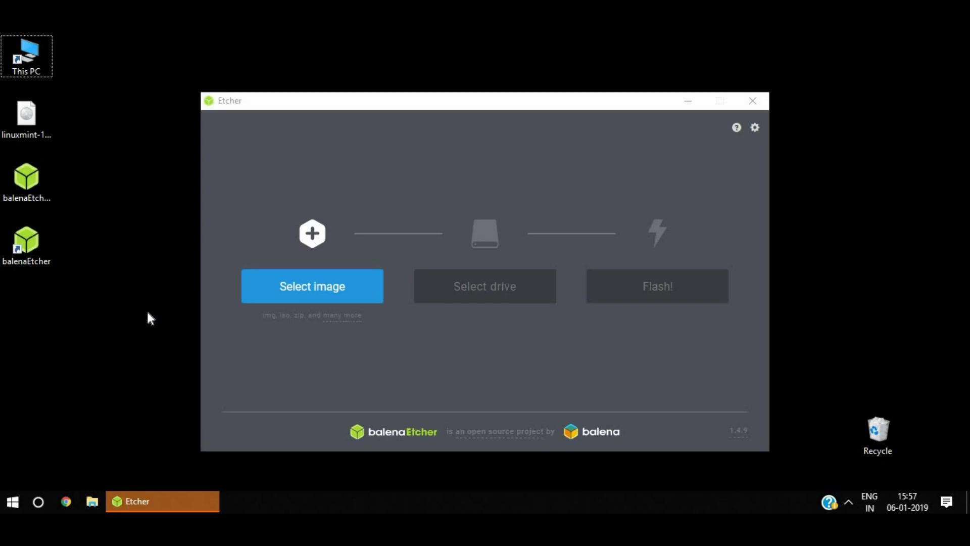
Select linuxmint-19.1-cinnamon-64bit.iso from the Desktop as Etcher's image, with the SanDisk drive as target
{"action": "left_click", "coordinate": [245, 341]}
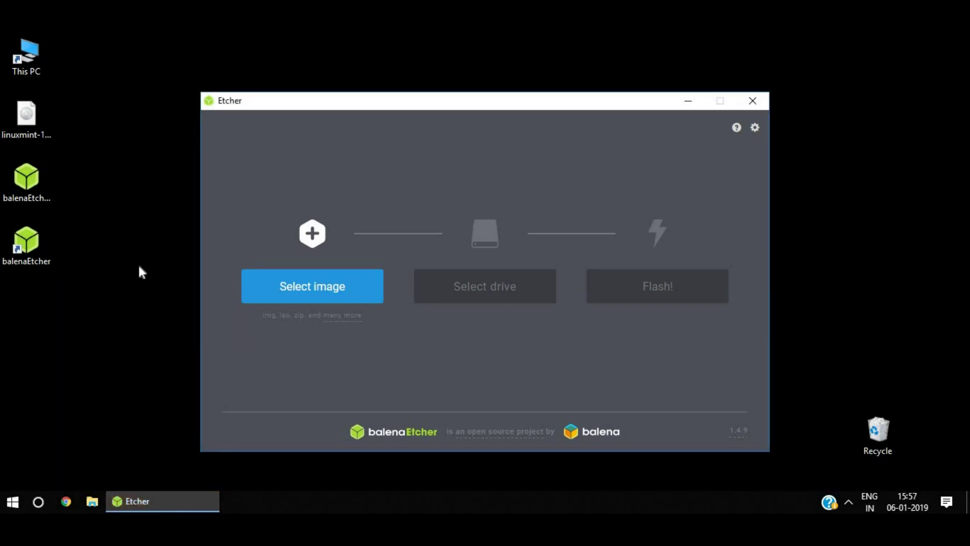
{"action": "left_click", "coordinate": [291, 302]}
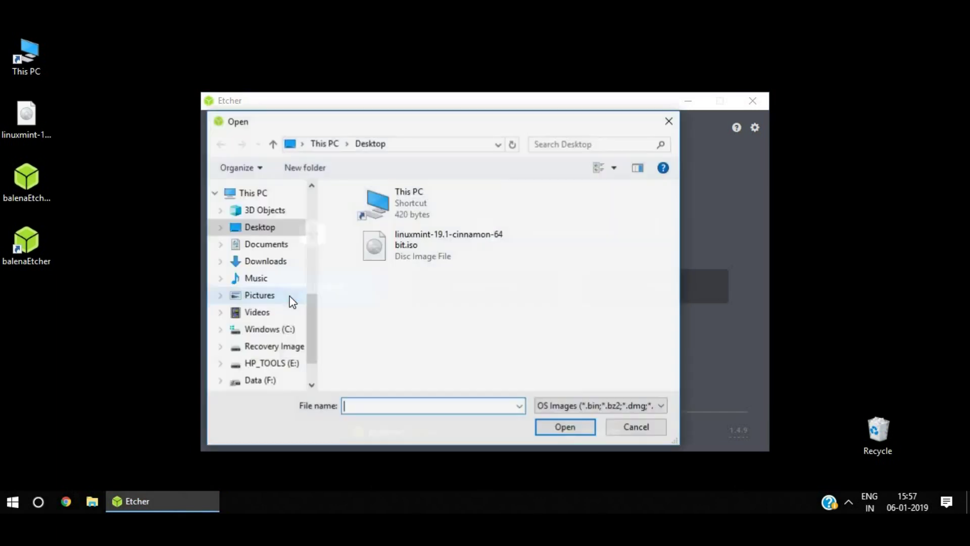
{"action": "double_click", "coordinate": [430, 243]}
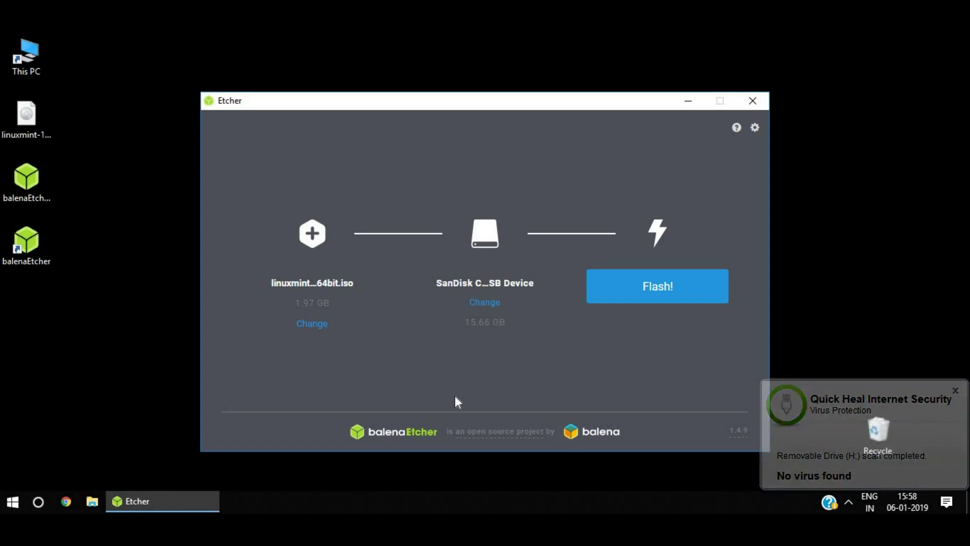
Flash the Linux Mint image to the 15.66 GB SanDisk USB drive
{"action": "left_click", "coordinate": [652, 296]}
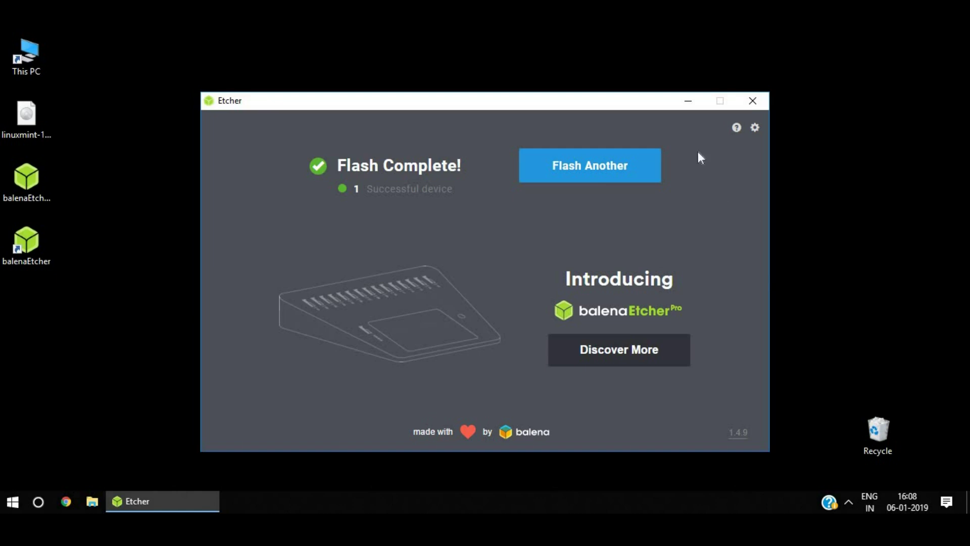
Close balenaEtcher and restart Windows from the Start menu's power options
{"action": "left_click", "coordinate": [753, 101]}
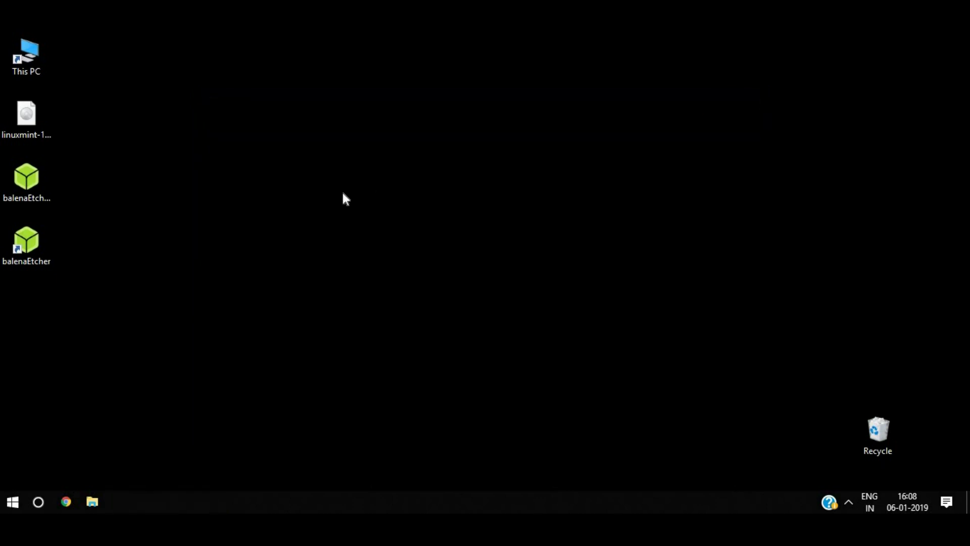
{"action": "left_click", "coordinate": [13, 502]}
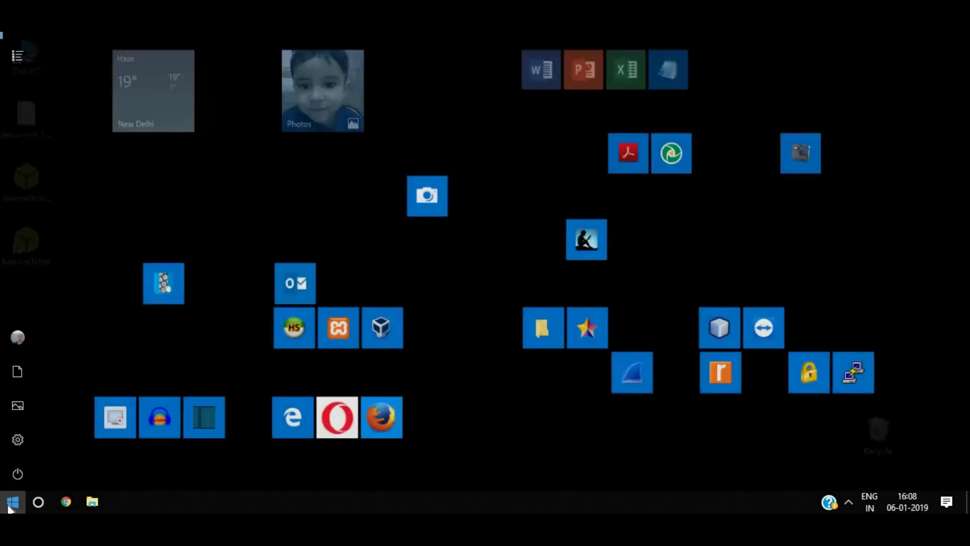
{"action": "left_click", "coordinate": [20, 462]}
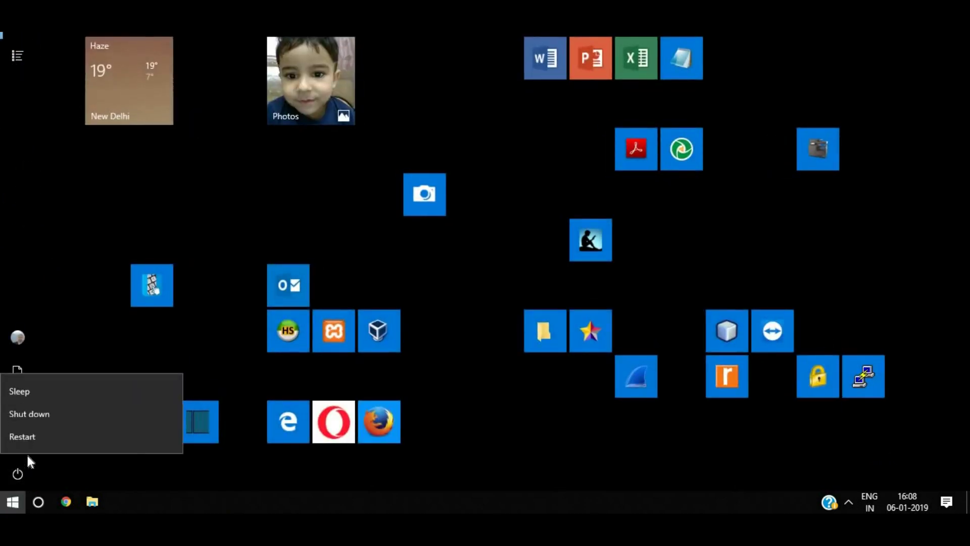
{"action": "left_click", "coordinate": [83, 434]}
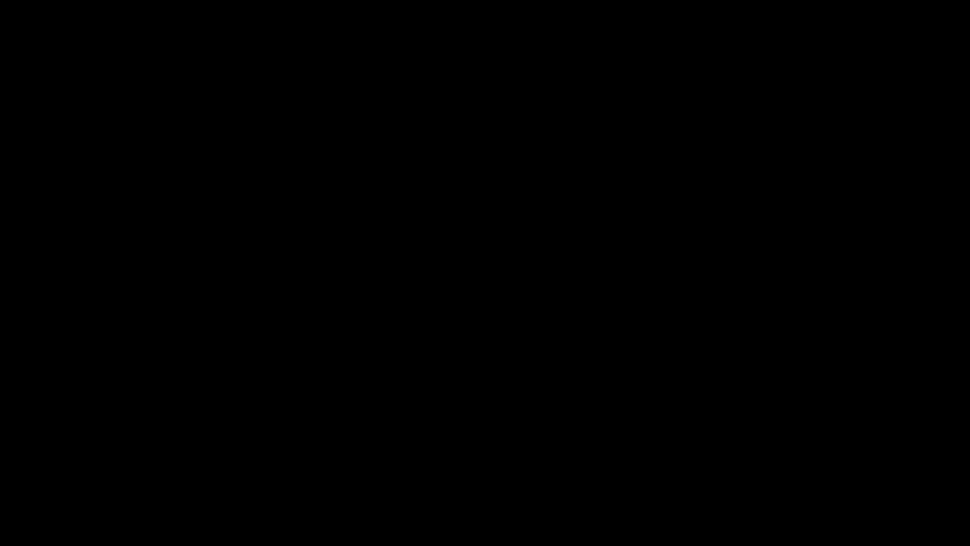
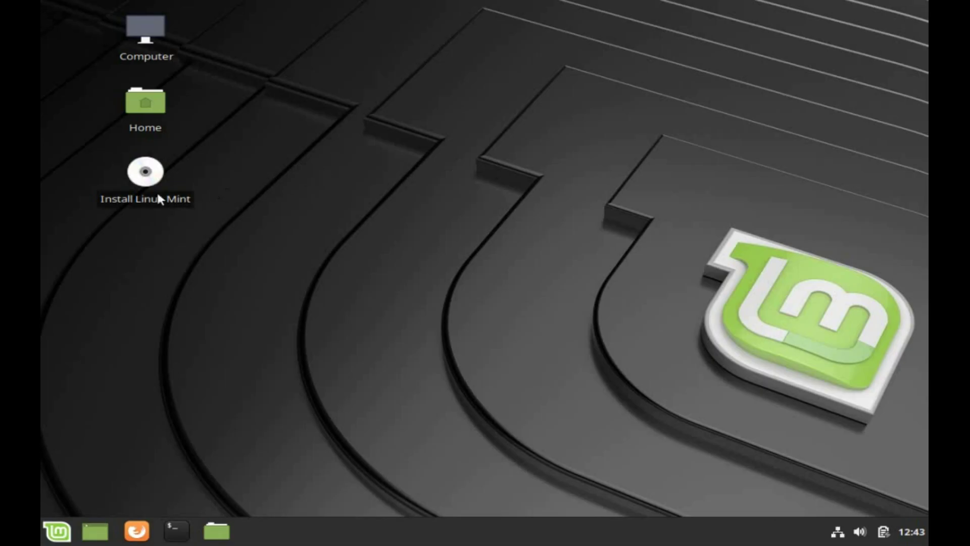
Launch Install Linux Mint from the desktop, keeping English language and the English (US) keyboard layout
{"action": "left_click", "coordinate": [158, 198]}
{"action": "double_click", "coordinate": [158, 198]}
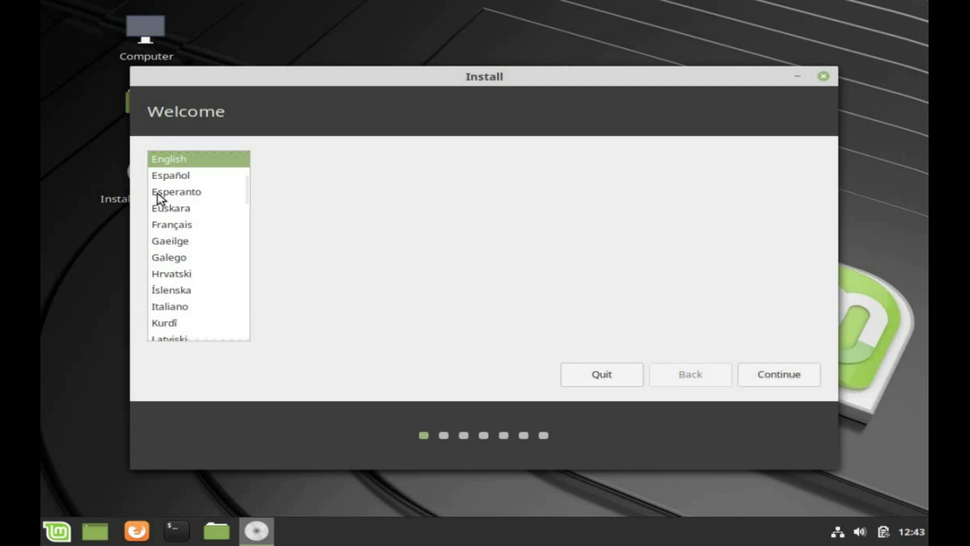
{"action": "left_click", "coordinate": [765, 380]}
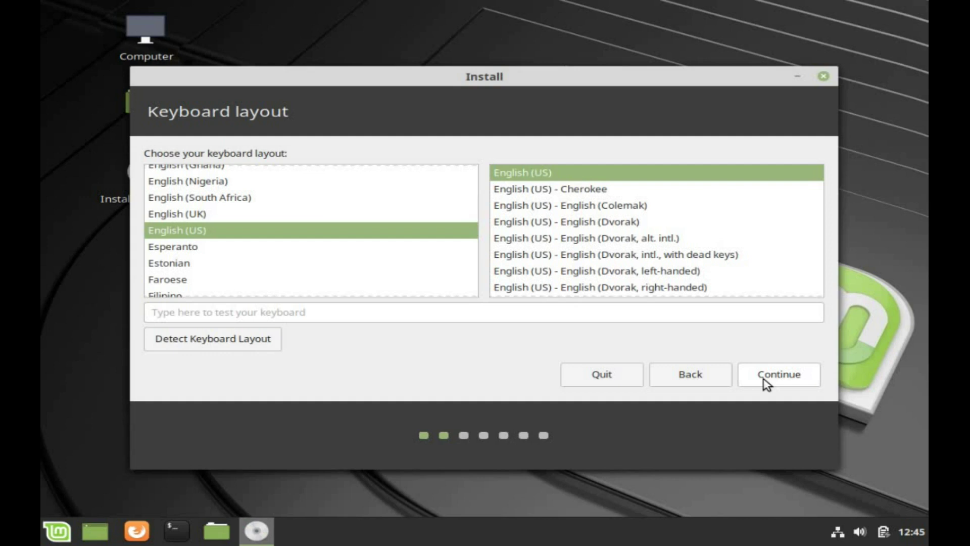
{"action": "left_click", "coordinate": [767, 383]}
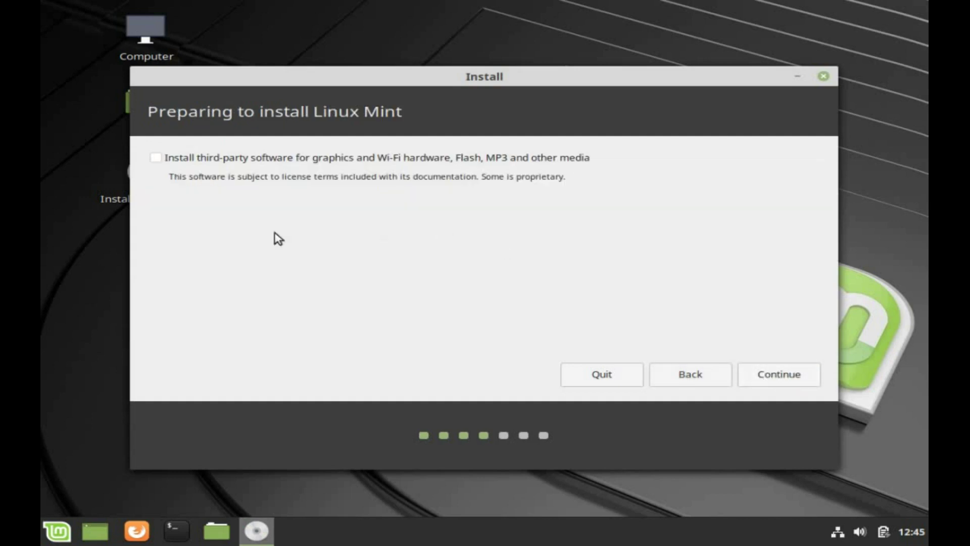
Include third-party software and choose to install Linux Mint alongside Windows 10
{"action": "left_click", "coordinate": [156, 158]}
{"action": "left_click", "coordinate": [786, 377]}
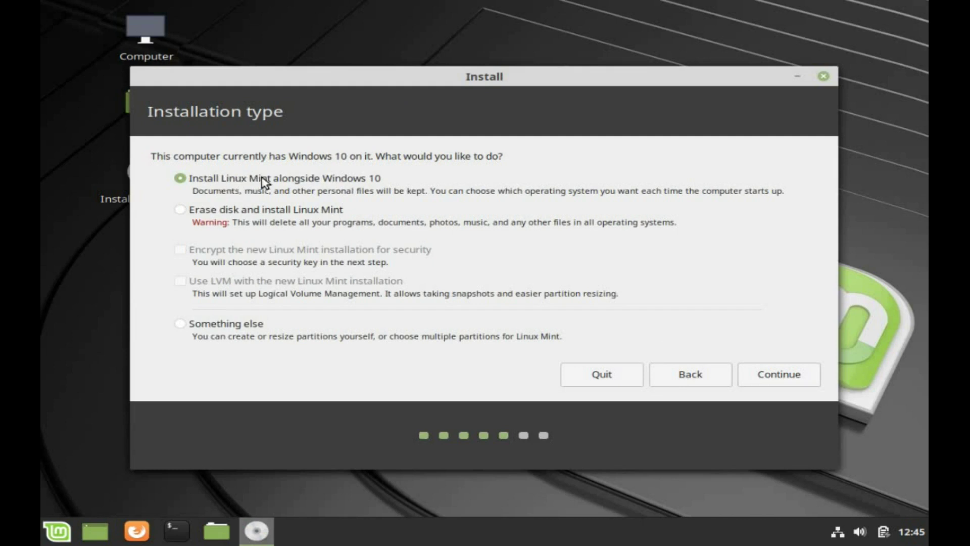
{"action": "left_click", "coordinate": [788, 385]}
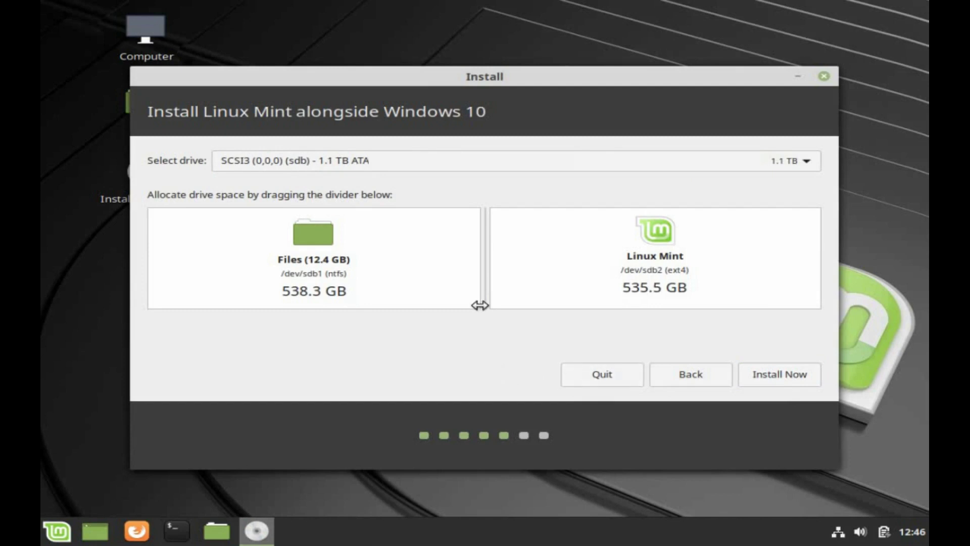
Resize the drive to 601.7 GB Files and 472.1 GB Linux Mint, then confirm writing changes
{"action": "left_click_drag", "start_coordinate": [485, 271], "coordinate": [524, 292]}
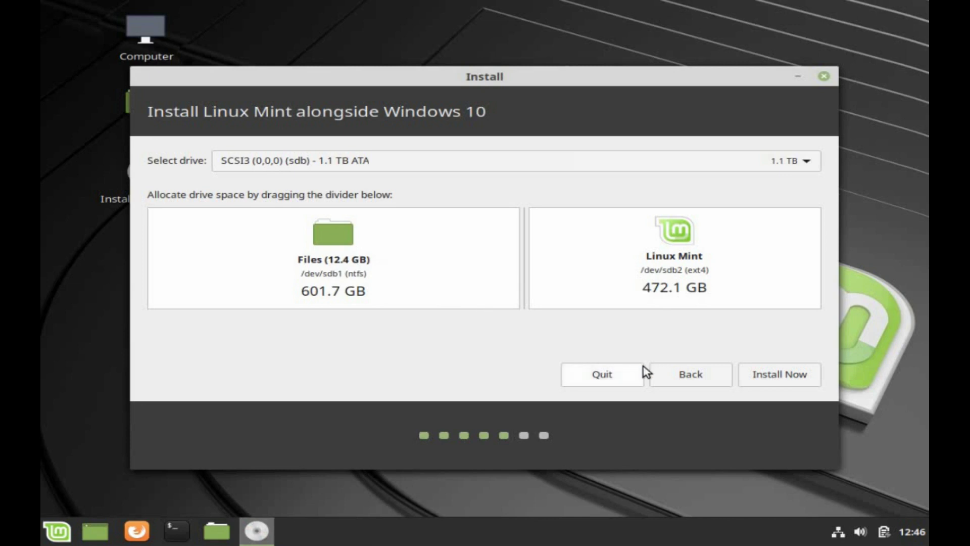
{"action": "left_click", "coordinate": [788, 379]}
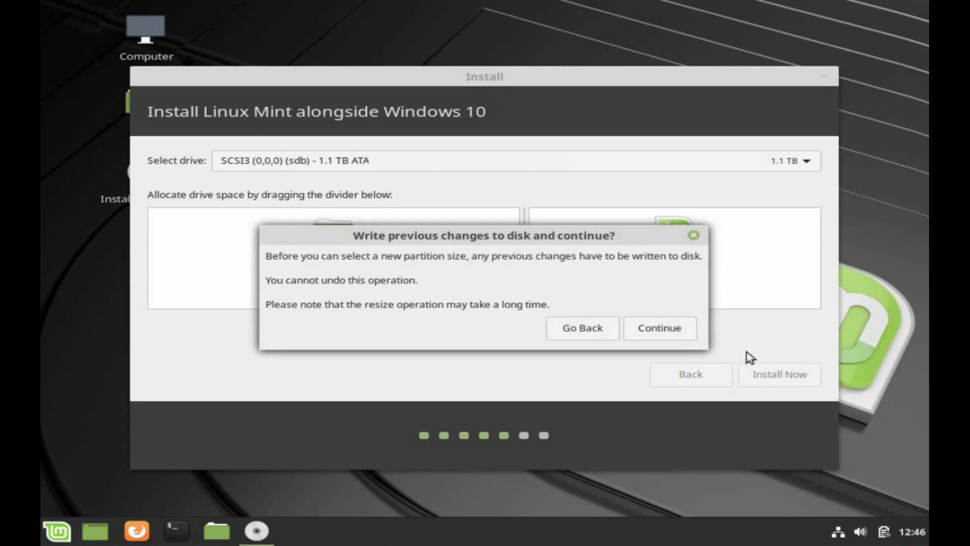
{"action": "left_click", "coordinate": [664, 329]}
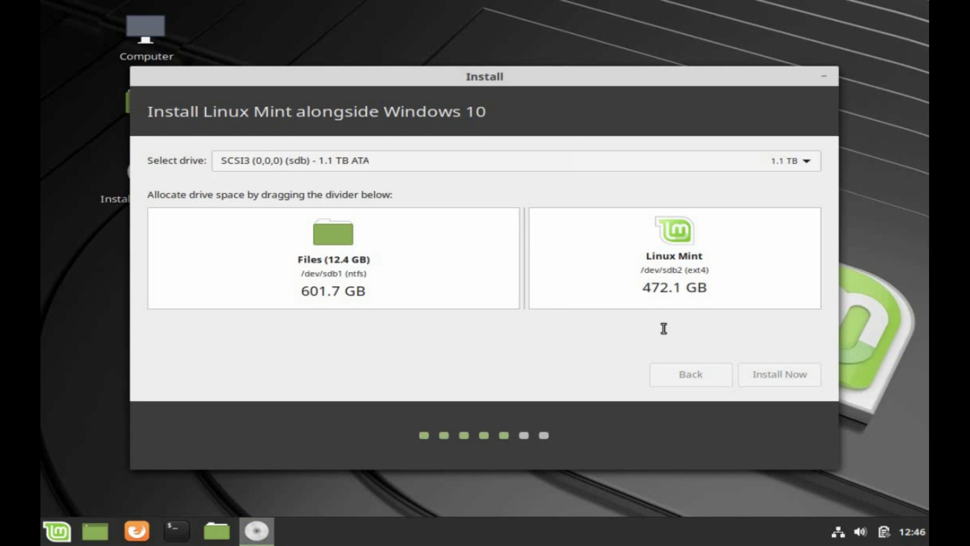
{"action": "left_click", "coordinate": [779, 374]}
{"action": "left_click", "coordinate": [849, 362]}
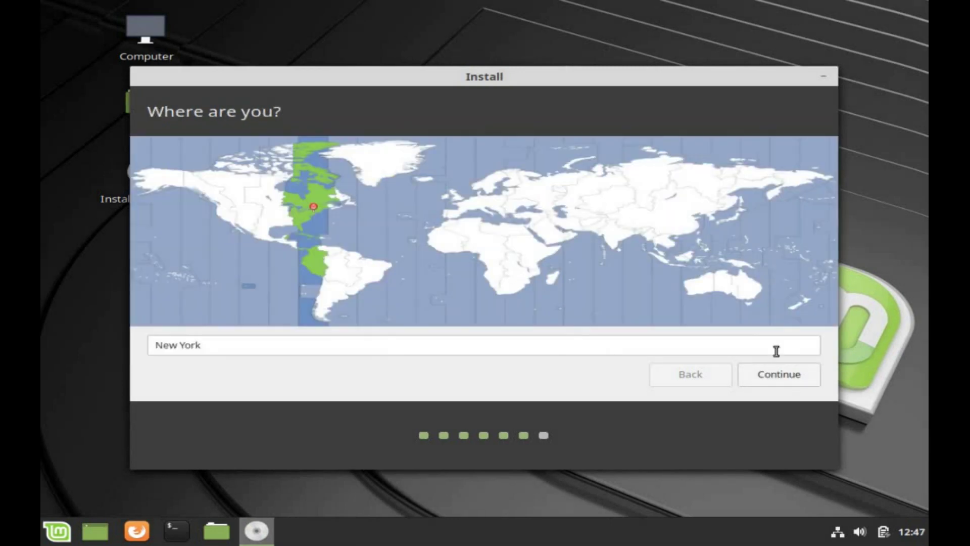
Keep New York as the location and enter a computer name, username and matching password
{"action": "left_click", "coordinate": [778, 375]}
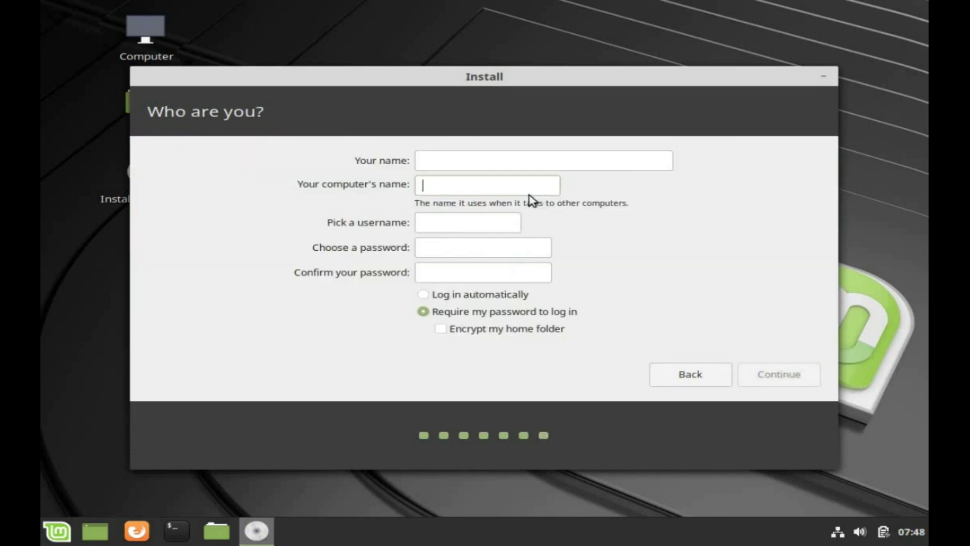
{"action": "left_click", "coordinate": [532, 186]}
{"action": "type", "text": "anurag-PC"}
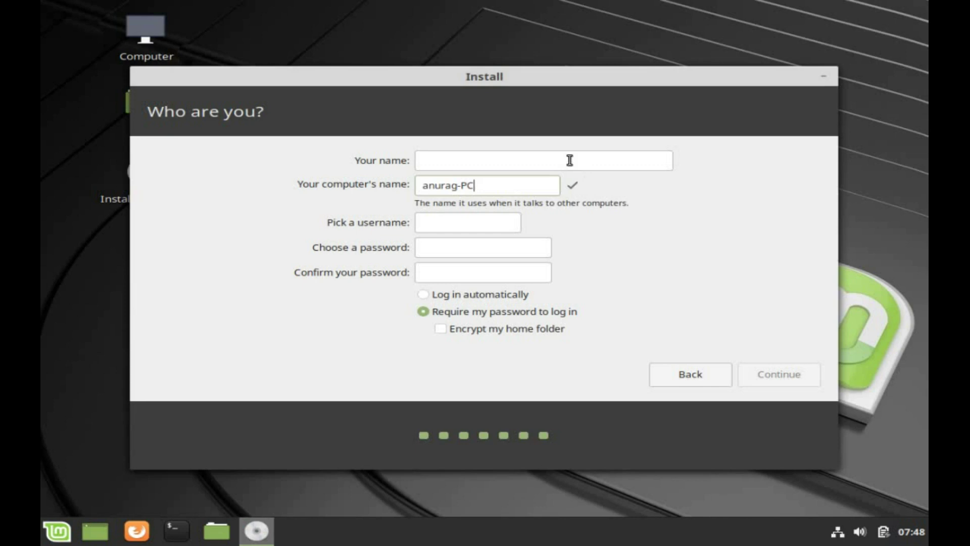
{"action": "key", "text": "Tab"}
{"action": "type", "text": "anurag"}
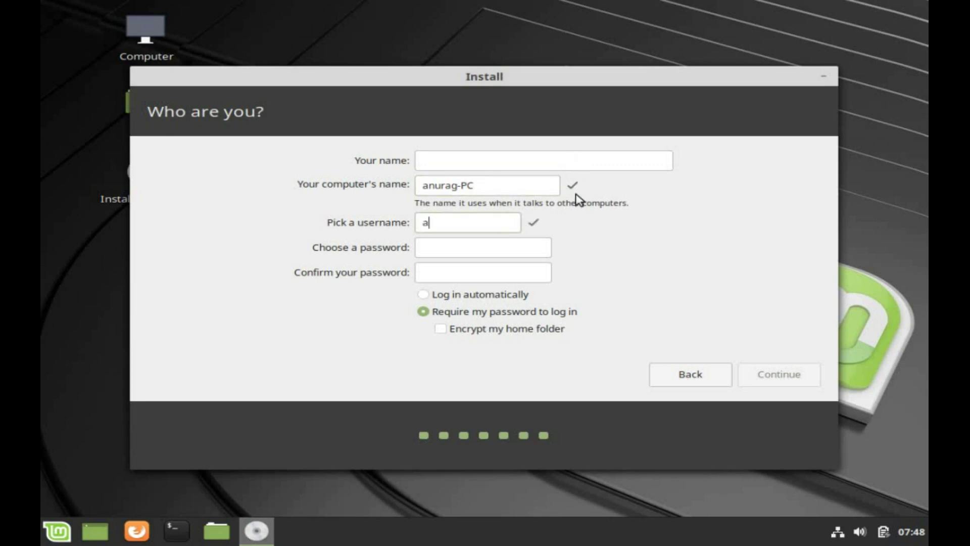
{"action": "key", "text": "Tab"}
{"action": "key", "text": "Tab"}
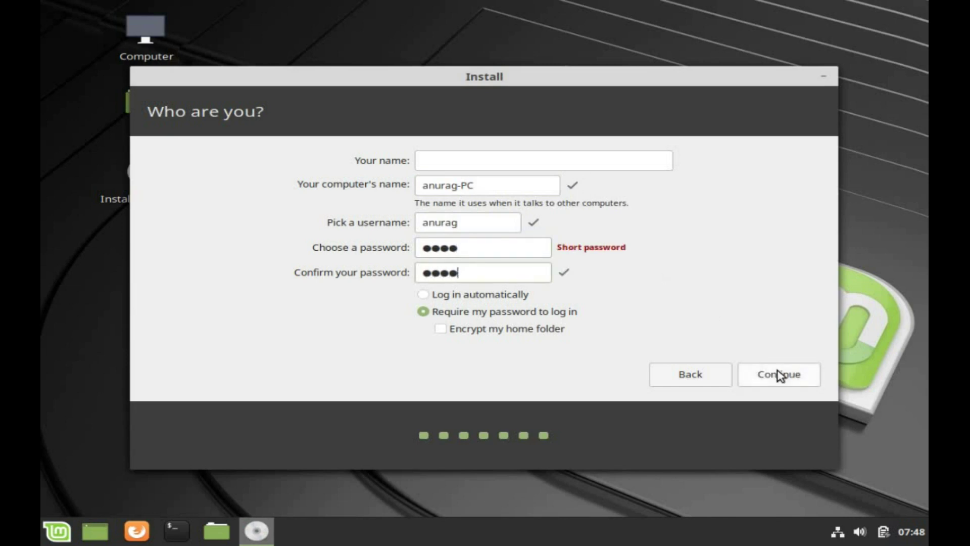
{"action": "left_click", "coordinate": [777, 374]}
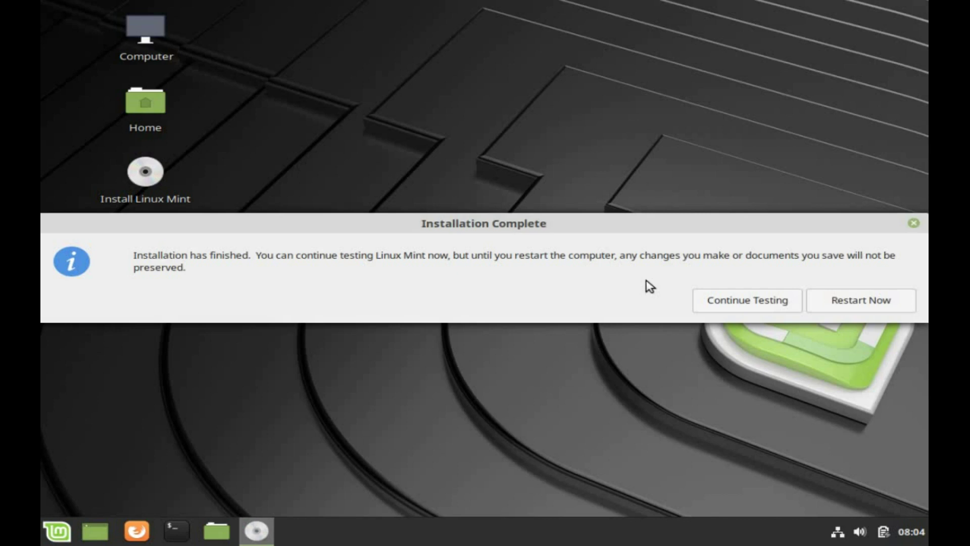
Restart, boot Linux Mint 19.1 Cinnamon from the GRUB menu and log in with the password
{"action": "left_click", "coordinate": [837, 301]}
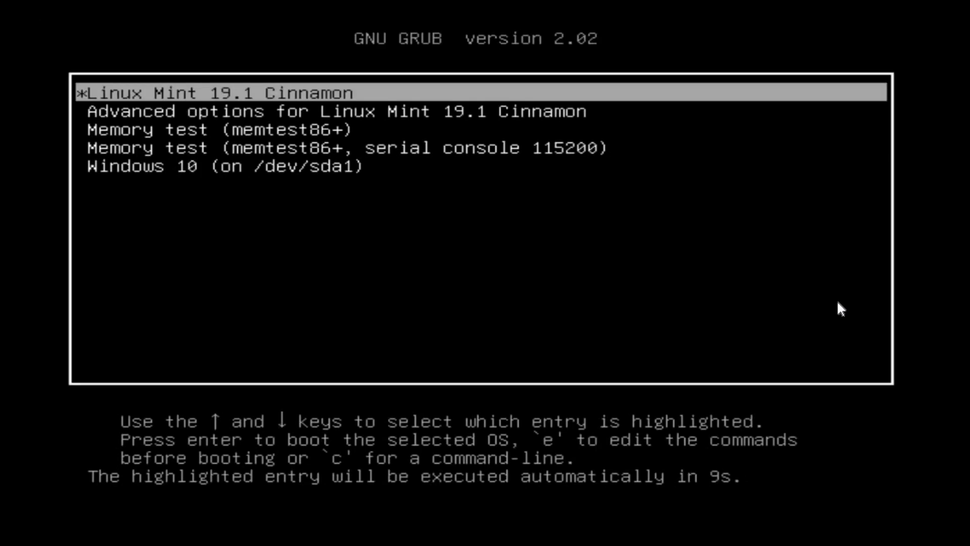
{"action": "key", "text": "Down"}
{"action": "key", "text": "Down"}
{"action": "key", "text": "Down"}
{"action": "key", "text": "Down"}
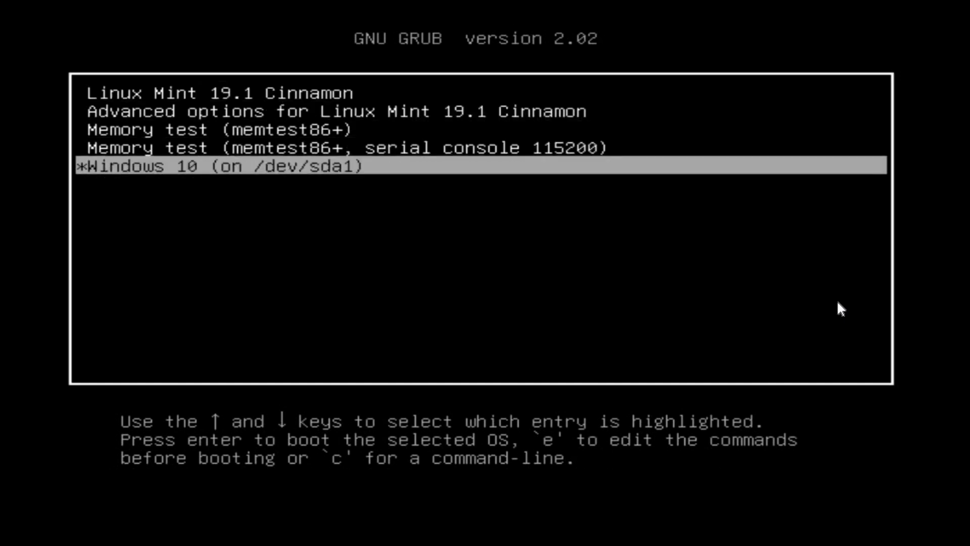
{"action": "key", "text": "Up"}
{"action": "key", "text": "Up"}
{"action": "key", "text": "Up"}
{"action": "key", "text": "Up"}
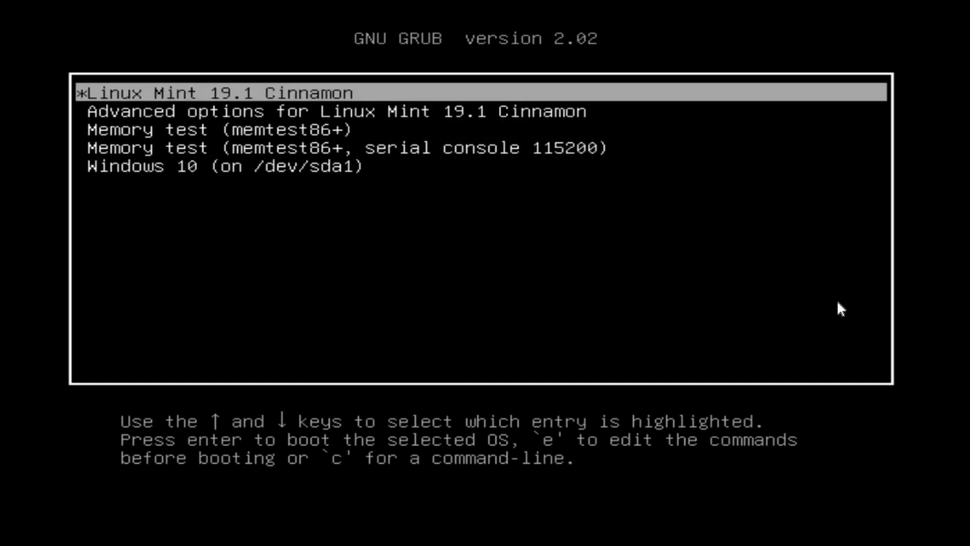
{"action": "key", "text": "Down"}
{"action": "key", "text": "Down"}
{"action": "key", "text": "Down"}
{"action": "key", "text": "Down"}
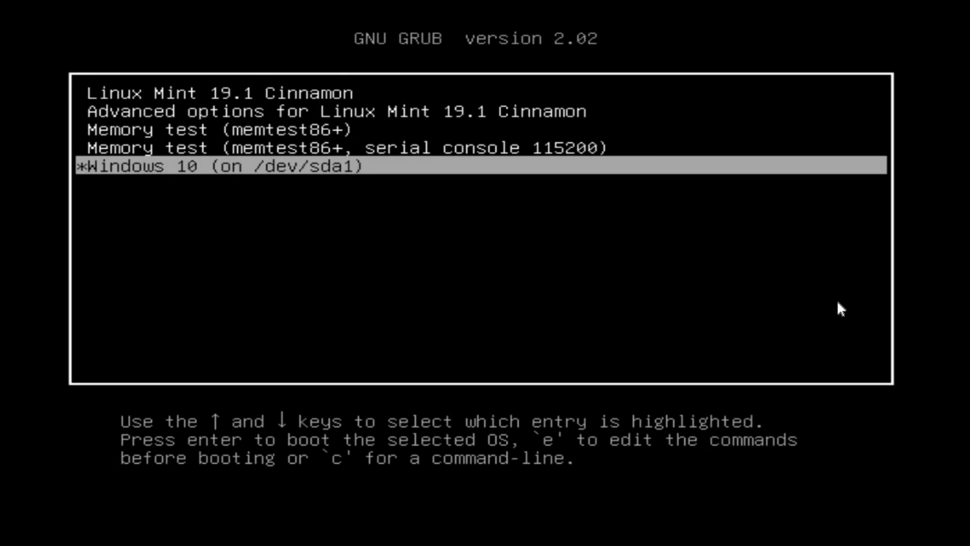
{"action": "key", "text": "Up"}
{"action": "key", "text": "Up"}
{"action": "key", "text": "Up"}
{"action": "key", "text": "Up"}
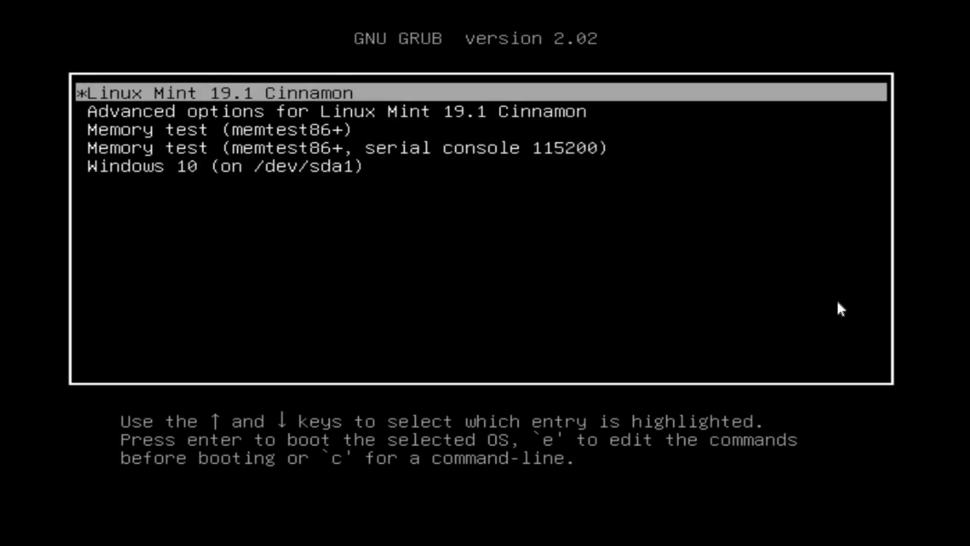
{"action": "key", "text": "Return"}
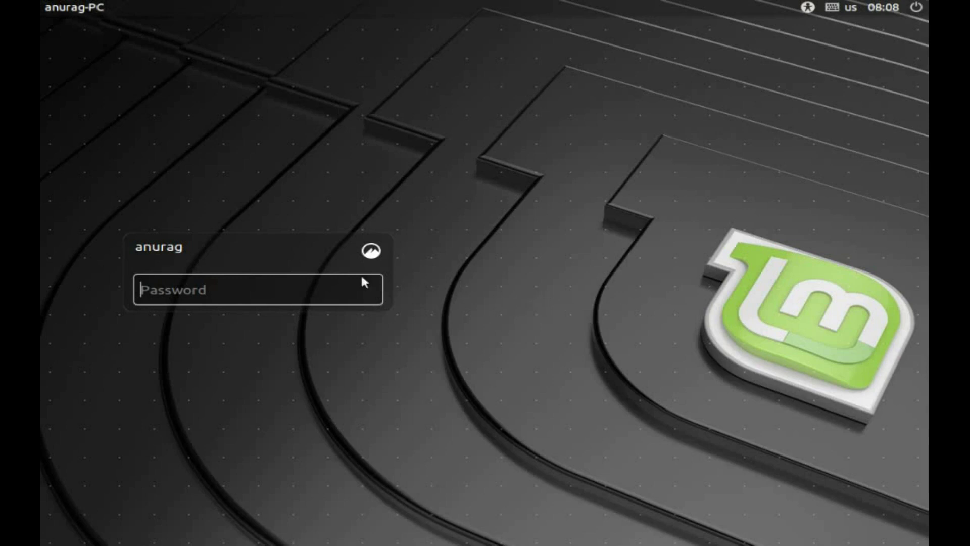
{"action": "key", "text": "Return"}
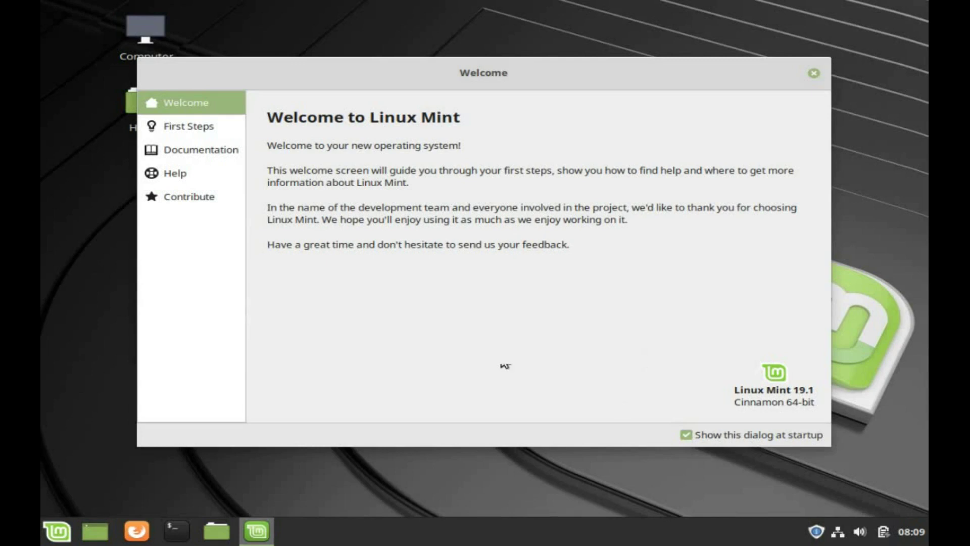
Browse the Welcome screen's First Steps, Documentation, Help and Contribute pages
{"action": "left_click", "coordinate": [202, 131]}
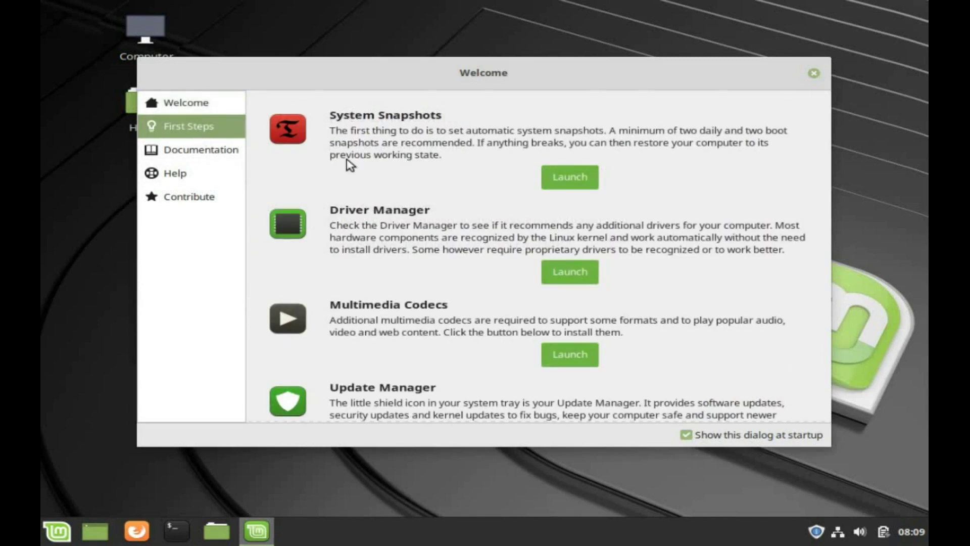
{"action": "scroll", "coordinate": [501, 276], "scroll_direction": "down", "scroll_amount": 10}
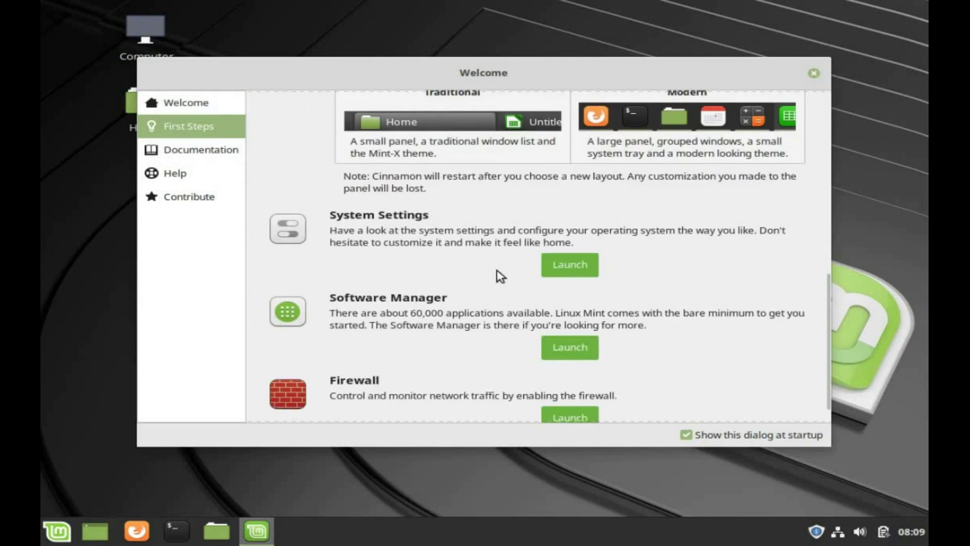
{"action": "scroll", "coordinate": [501, 276], "scroll_direction": "up", "scroll_amount": 10}
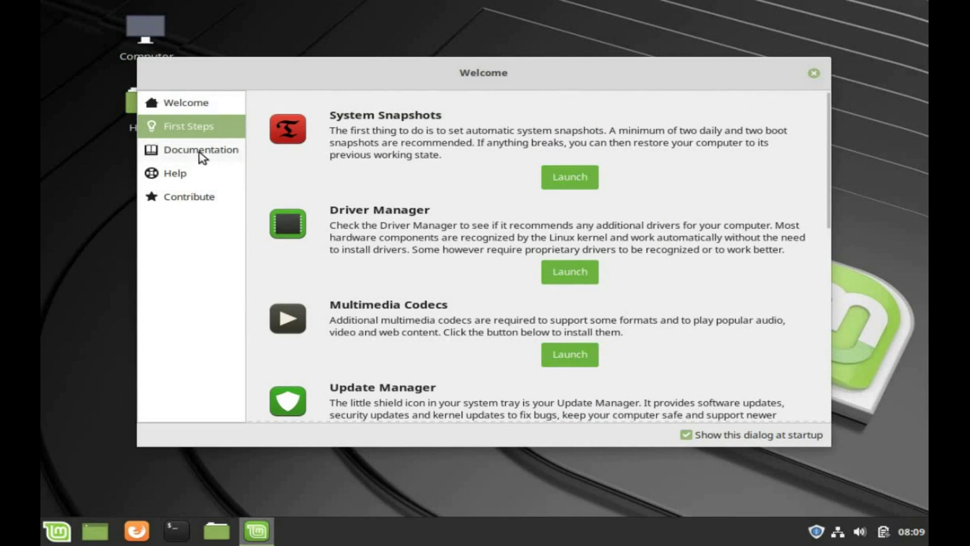
{"action": "left_click", "coordinate": [202, 158]}
{"action": "left_click", "coordinate": [186, 183]}
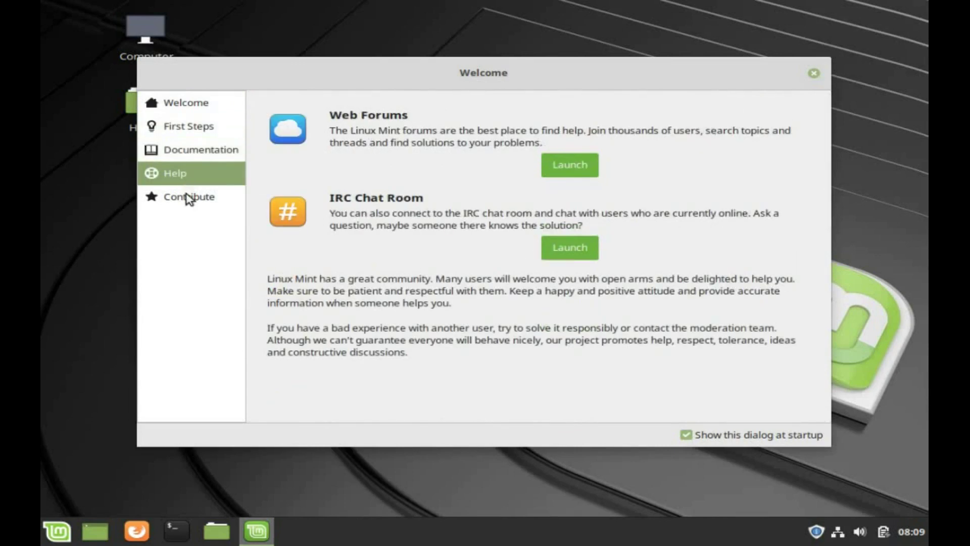
{"action": "left_click", "coordinate": [188, 199]}
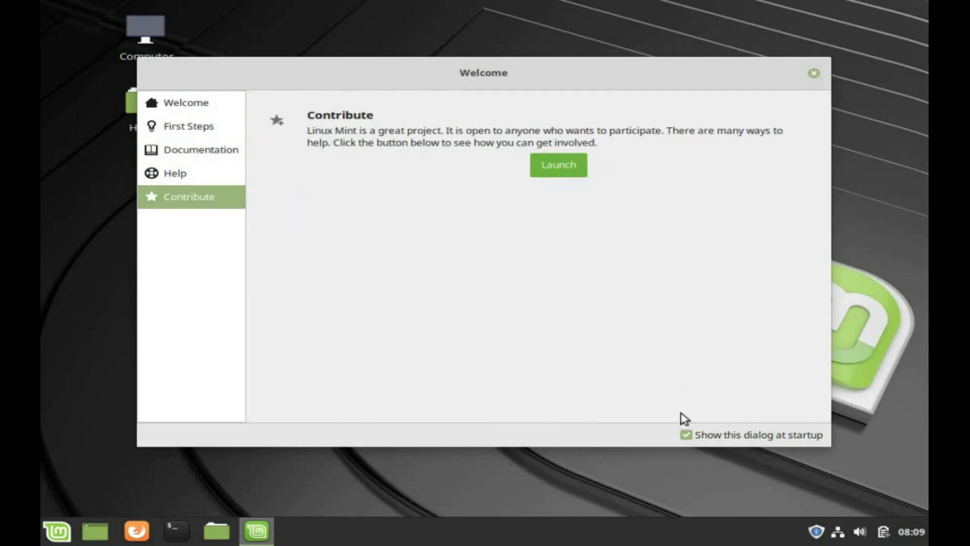
Untick 'Show this dialog at startup', close the Welcome screen, and open the Home folder
{"action": "left_click", "coordinate": [690, 436]}
{"action": "left_click", "coordinate": [814, 73]}
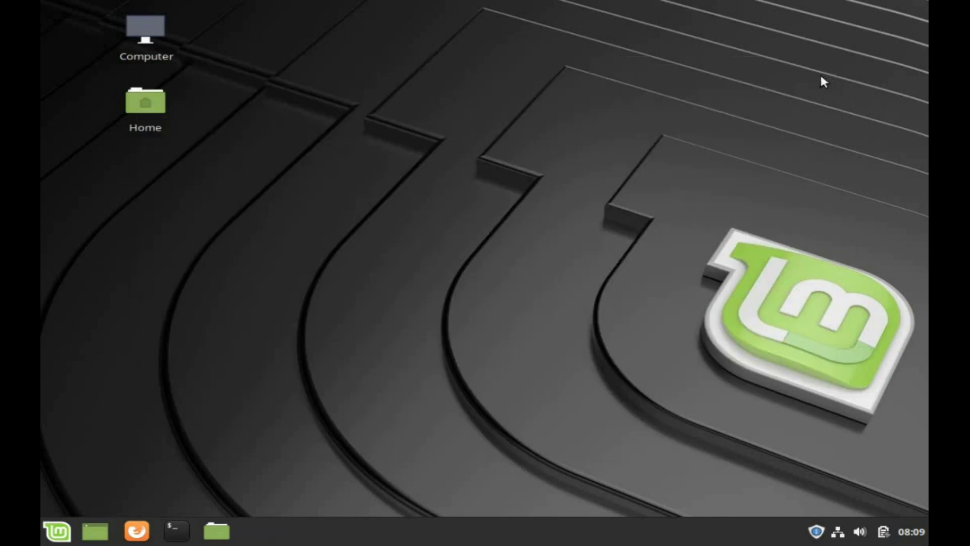
{"action": "double_click", "coordinate": [154, 116]}
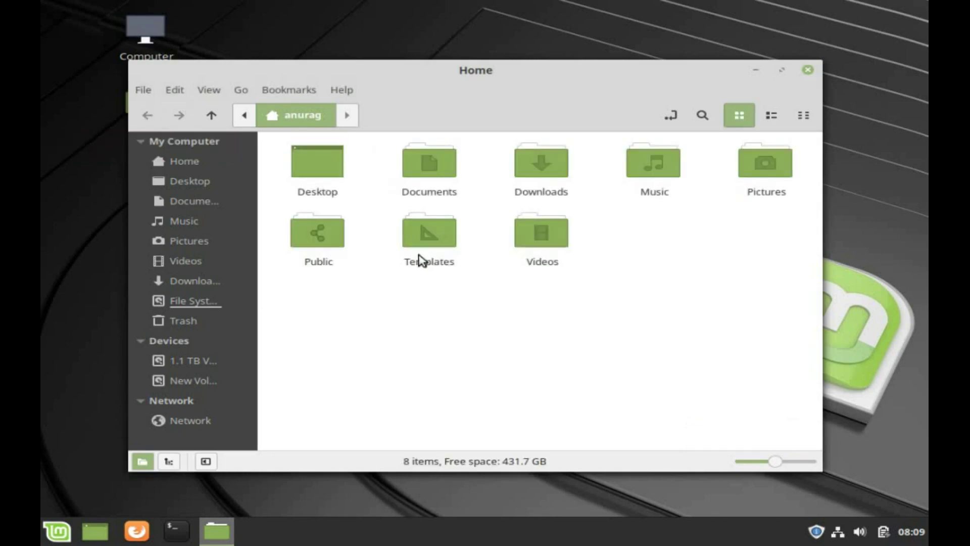
{"action": "right_click", "coordinate": [444, 331]}
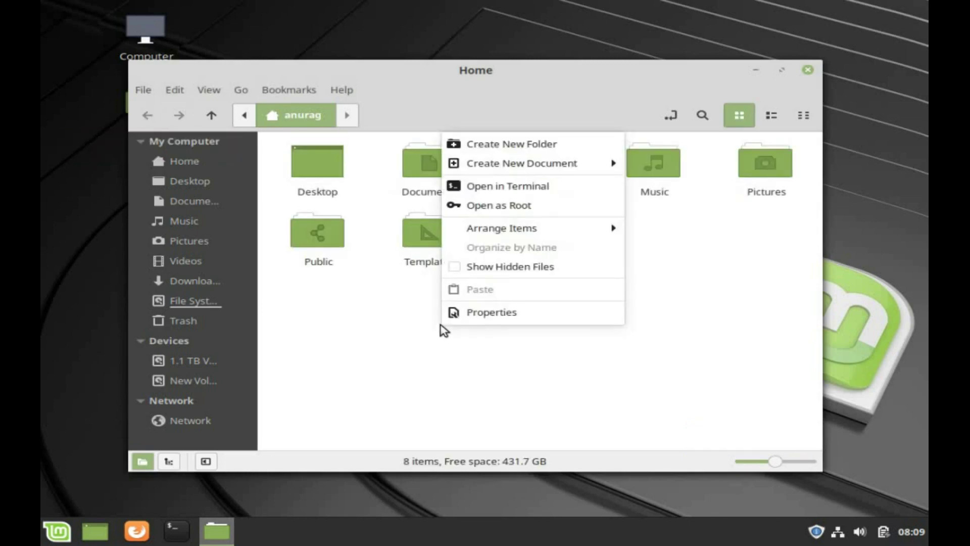
{"action": "left_click", "coordinate": [479, 313]}
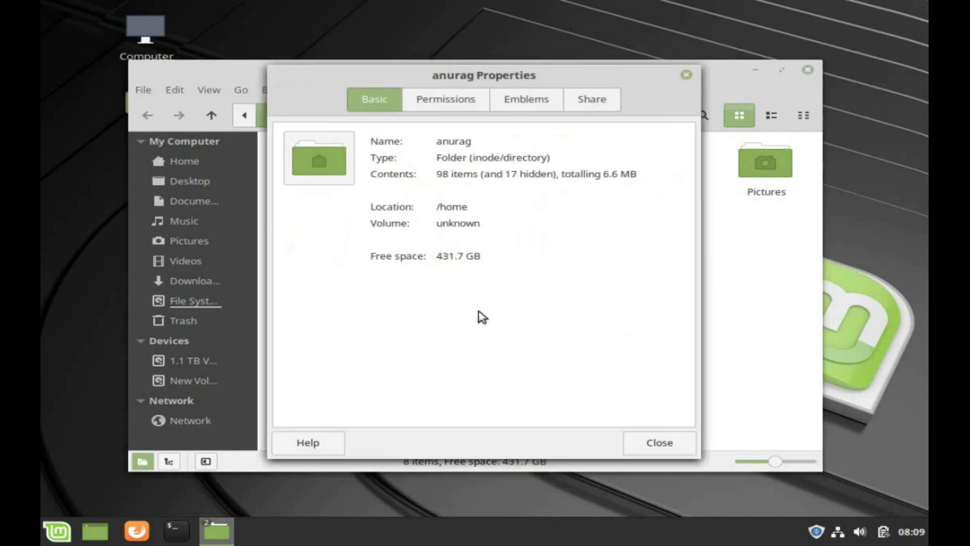
{"action": "triple_click", "coordinate": [443, 259]}
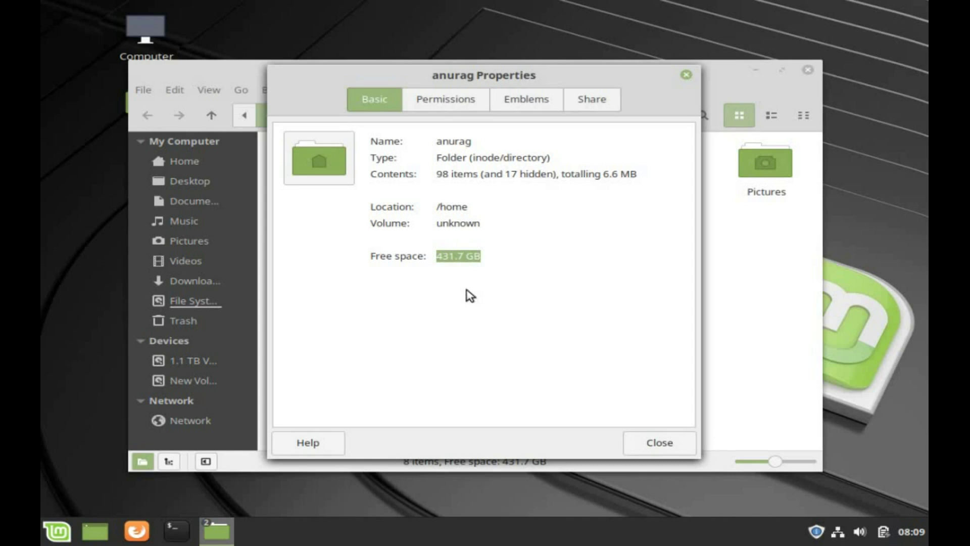
{"action": "left_click", "coordinate": [474, 255]}
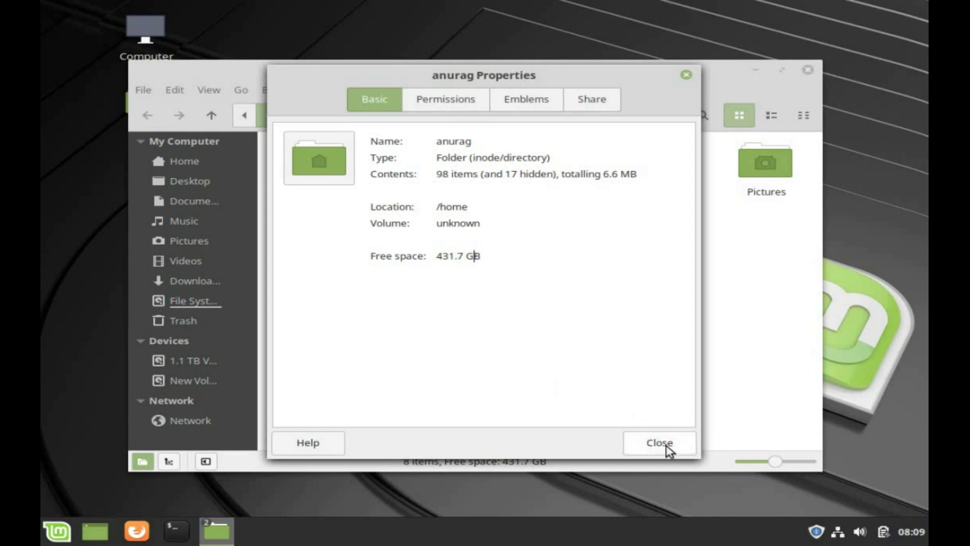
{"action": "left_click", "coordinate": [666, 444]}
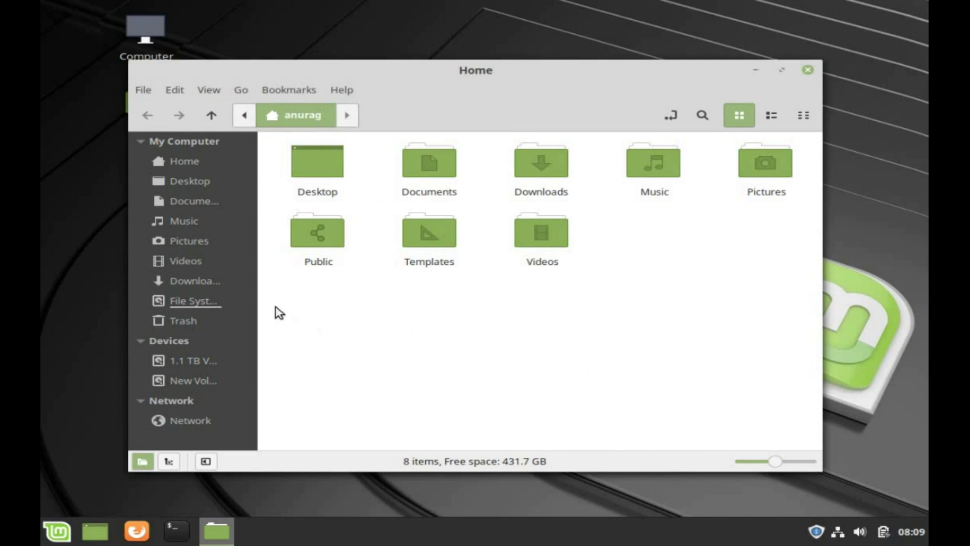
Browse File System, then mount the 1.1 TB Volume and New Volume drives under Devices
{"action": "left_click", "coordinate": [189, 302]}
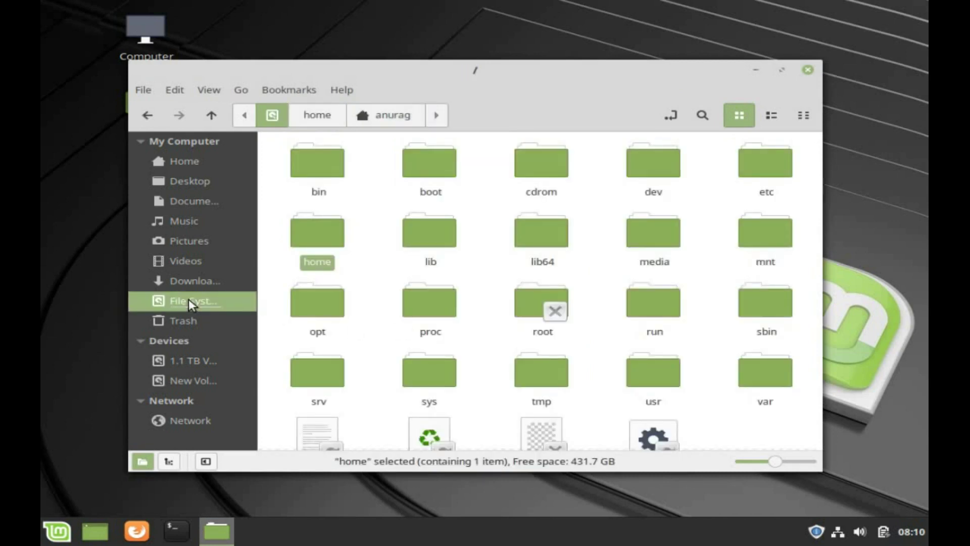
{"action": "left_click", "coordinate": [189, 361]}
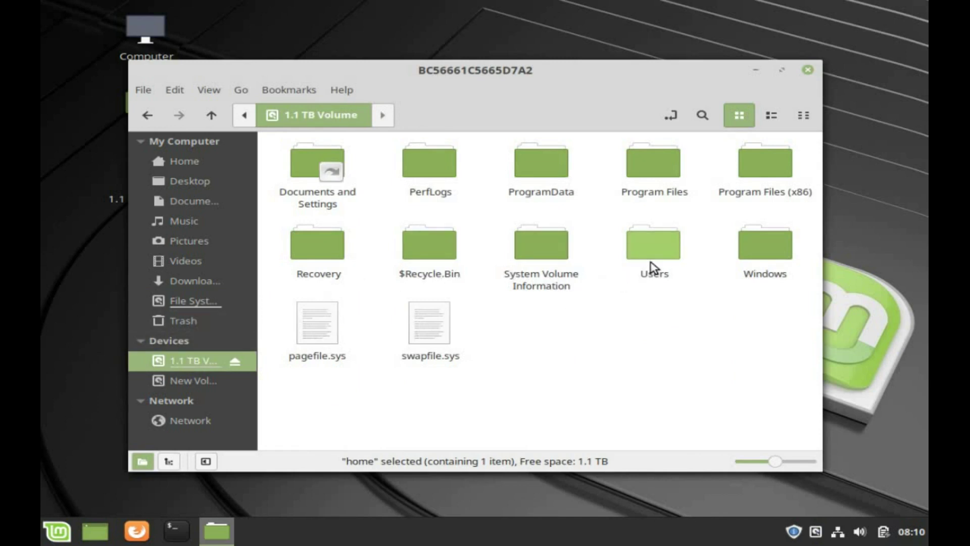
{"action": "left_click", "coordinate": [198, 382]}
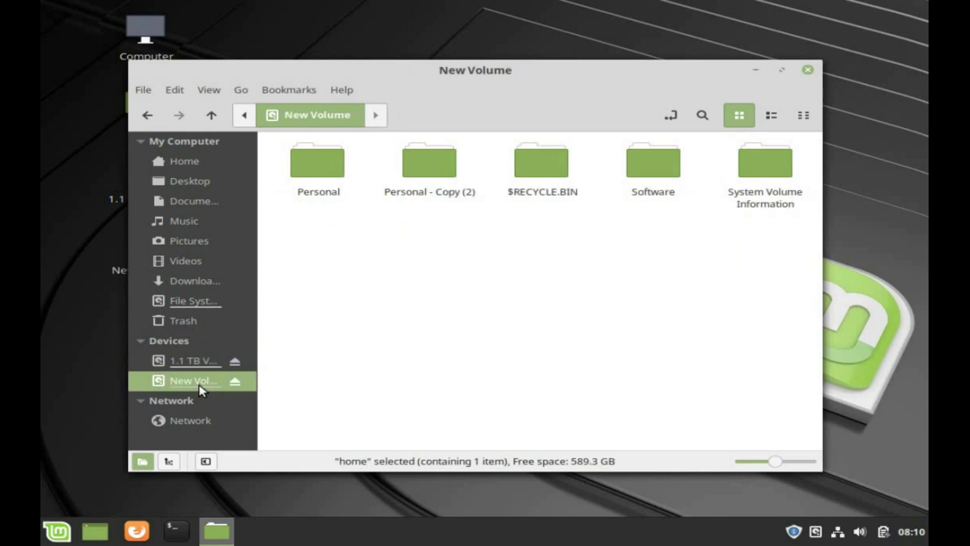
Create an empty document named 'File Created in Linux Mint' on New Volume, then close Nemo
{"action": "right_click", "coordinate": [585, 280]}
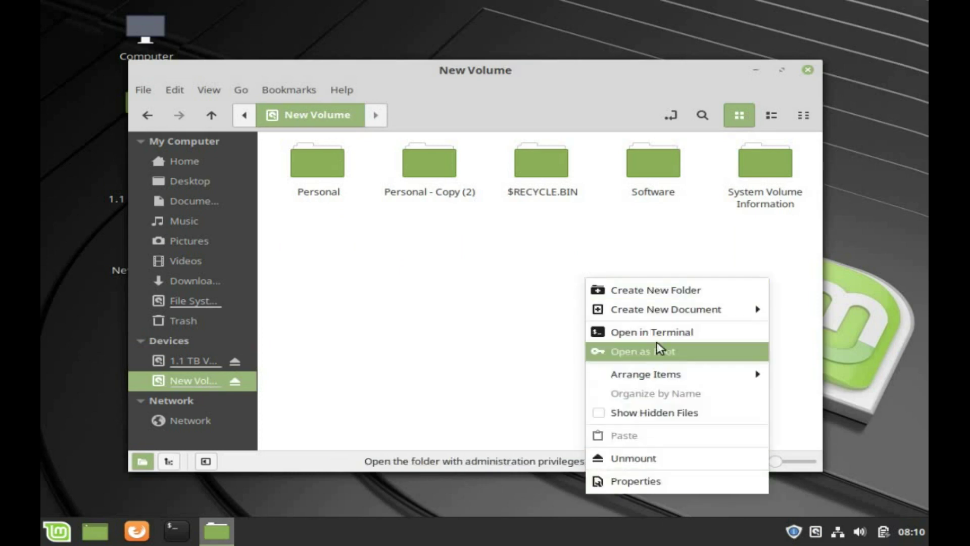
{"action": "mouse_move", "coordinate": [658, 315]}
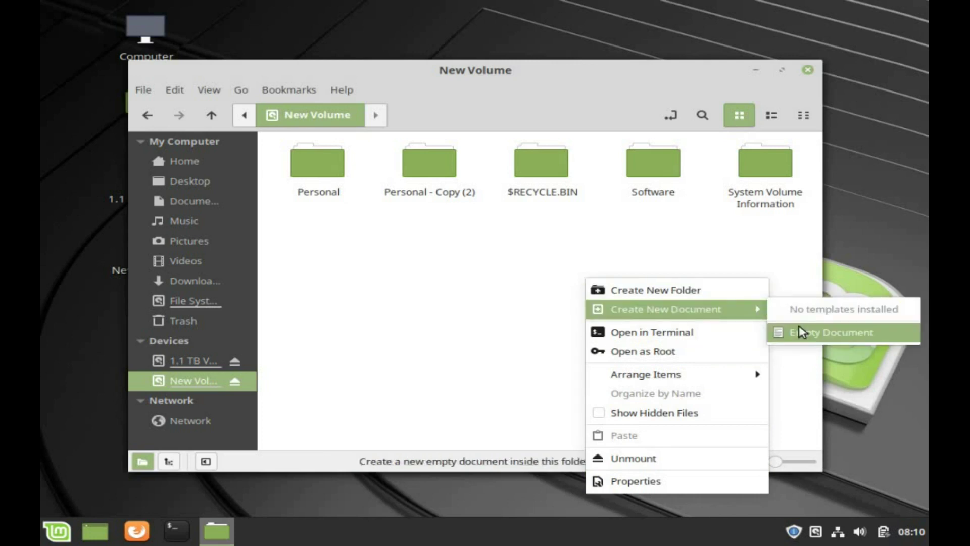
{"action": "left_click", "coordinate": [800, 332]}
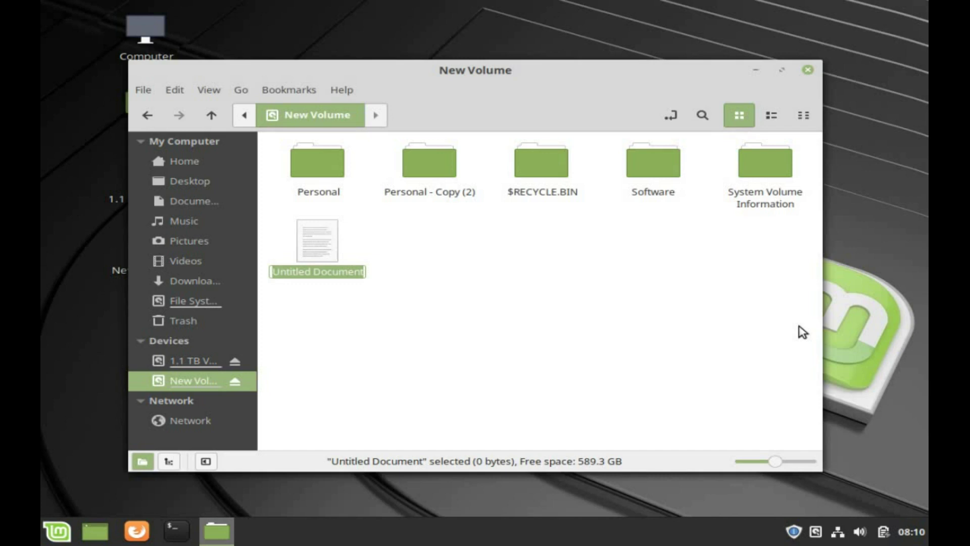
{"action": "type", "text": "File "}
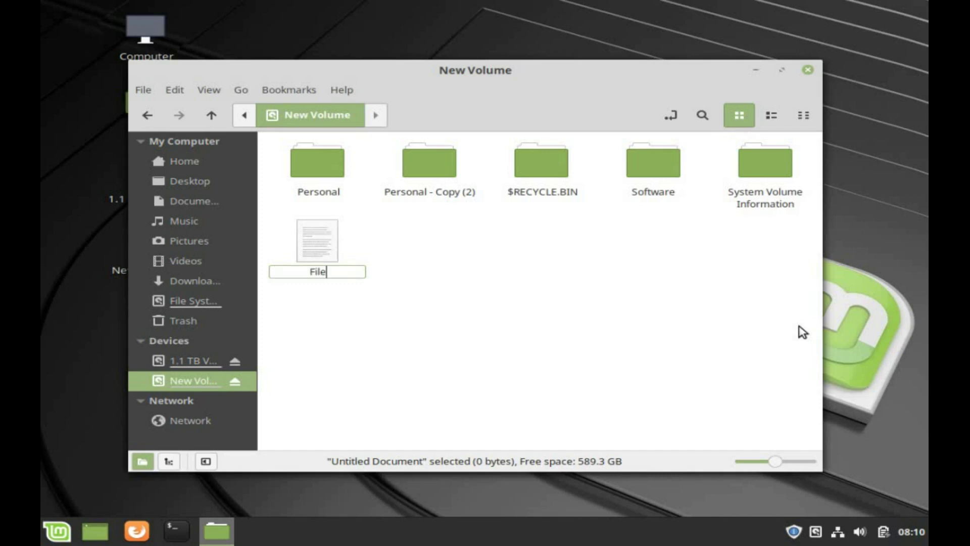
{"action": "type", "text": "Created in L"}
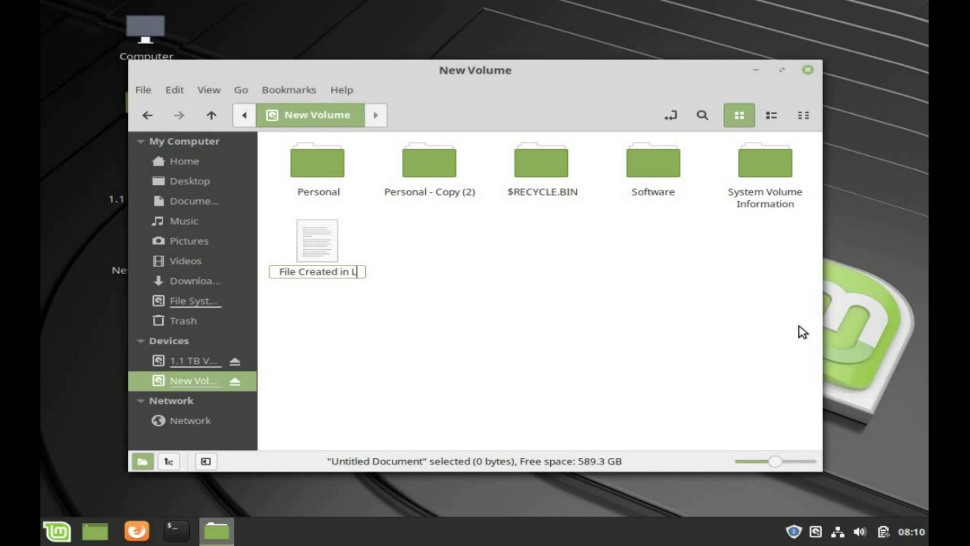
{"action": "type", "text": "inux Mint"}
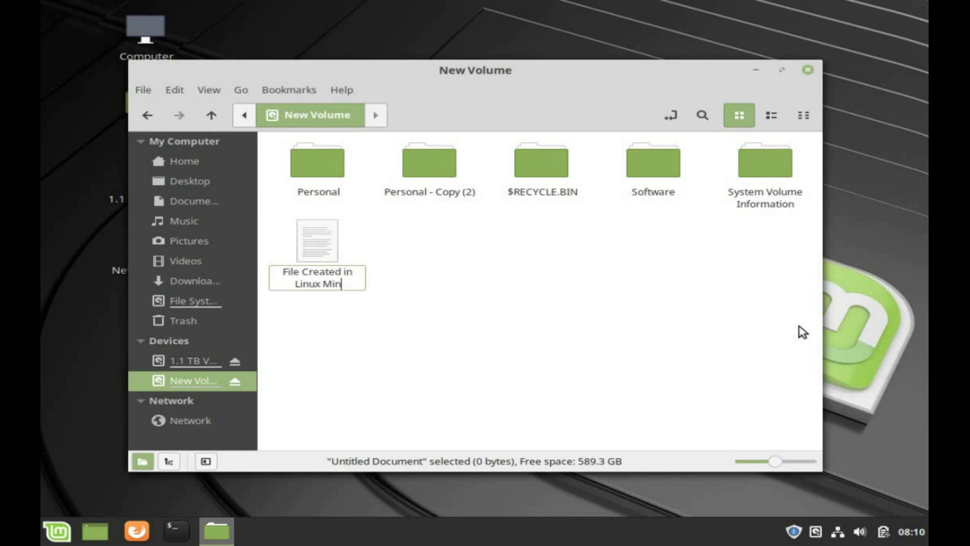
{"action": "left_click", "coordinate": [803, 332]}
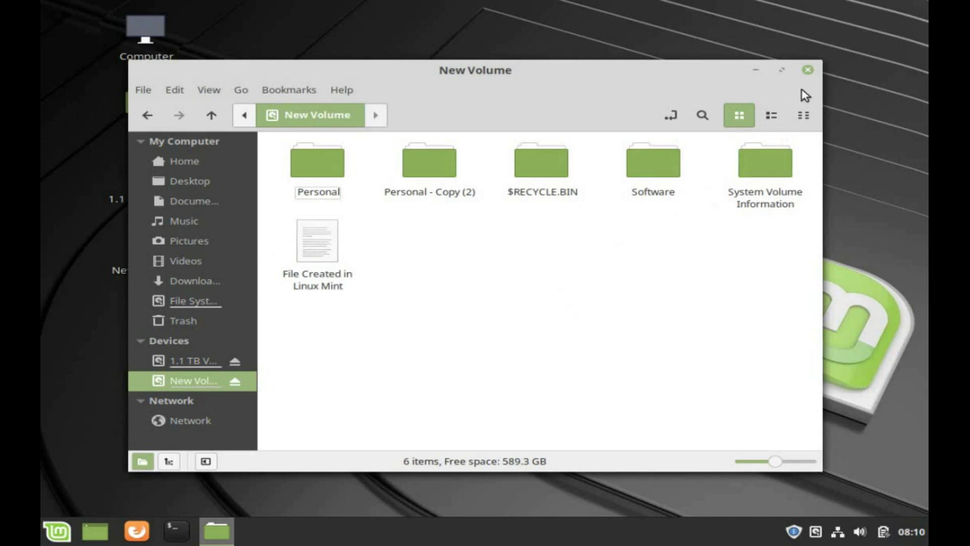
{"action": "left_click", "coordinate": [807, 71]}
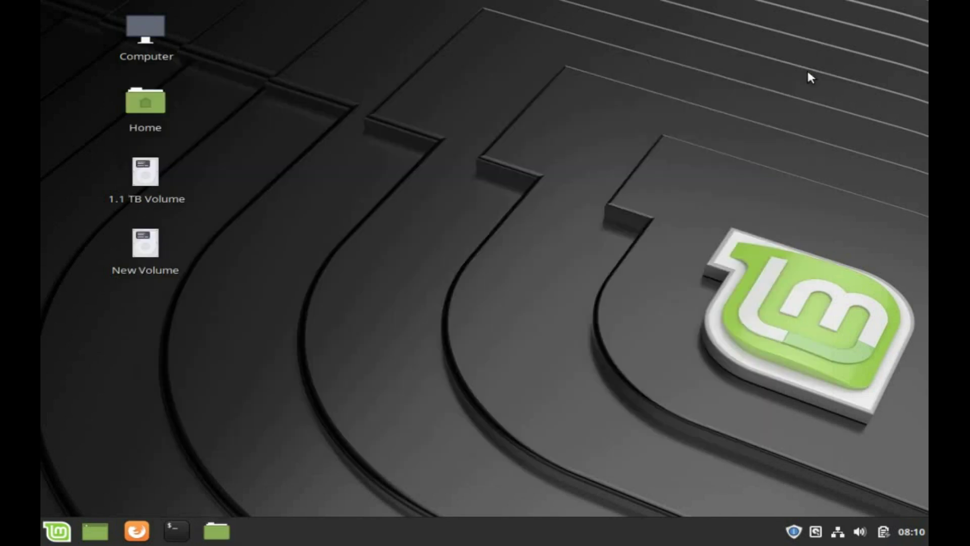
Open Terminal and run whoami, pwd and ls to show the user, home path and folders
{"action": "left_click", "coordinate": [56, 532]}
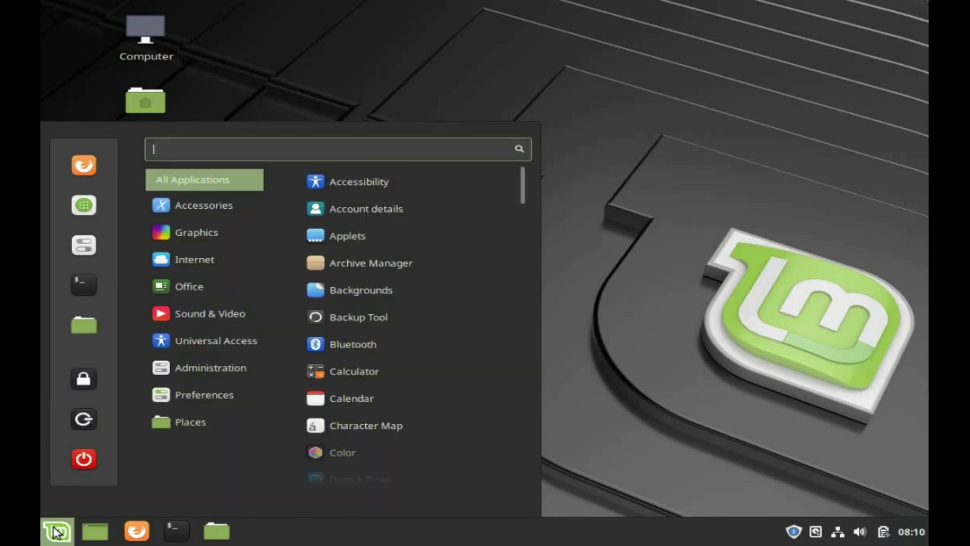
{"action": "left_click", "coordinate": [93, 295]}
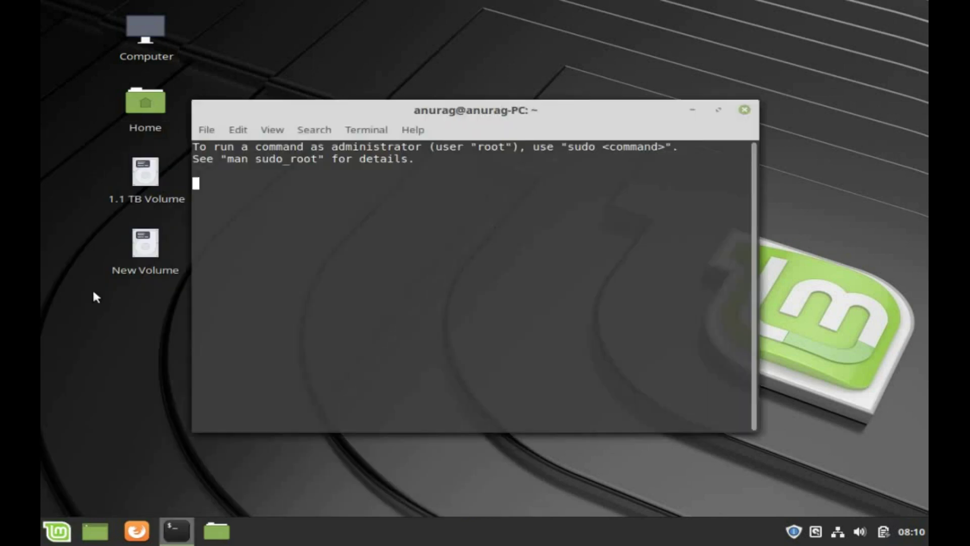
{"action": "type", "text": "whoami"}
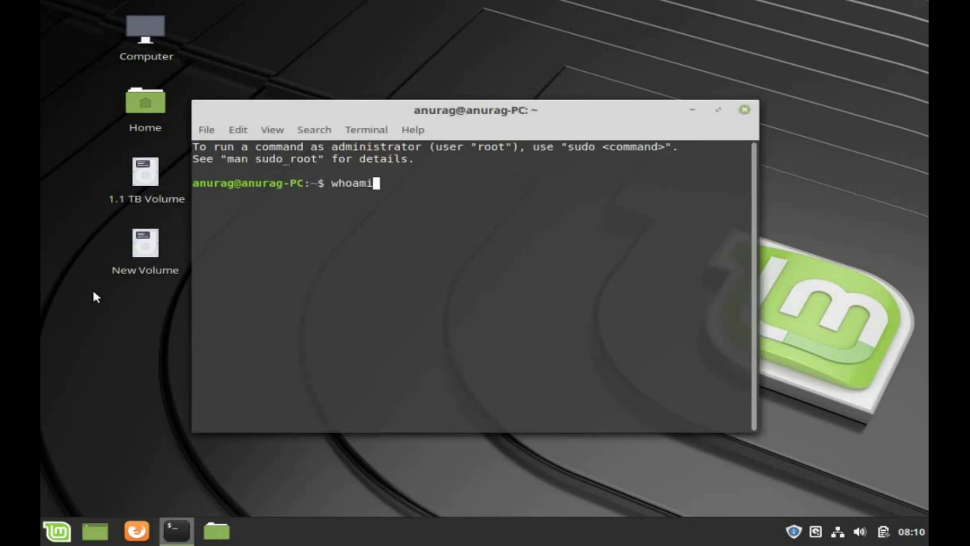
{"action": "key", "text": "Return"}
{"action": "type", "text": "pwd"}
{"action": "key", "text": "Return"}
{"action": "type", "text": "ls"}
{"action": "key", "text": "Return"}
Try sudo restart now with the password, then run sudo reboot now instead
{"action": "type", "text": "sudo"}
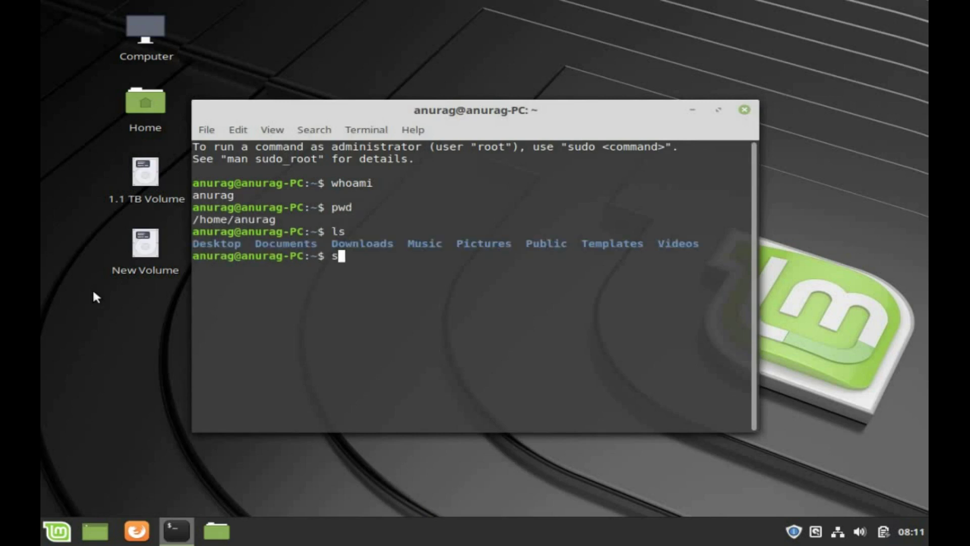
{"action": "type", "text": " shutd"}
{"action": "key", "text": "BackSpace"}
{"action": "key", "text": "BackSpace"}
{"action": "key", "text": "BackSpace"}
{"action": "key", "text": "BackSpace"}
{"action": "key", "text": "BackSpace"}
{"action": "type", "text": "restar"}
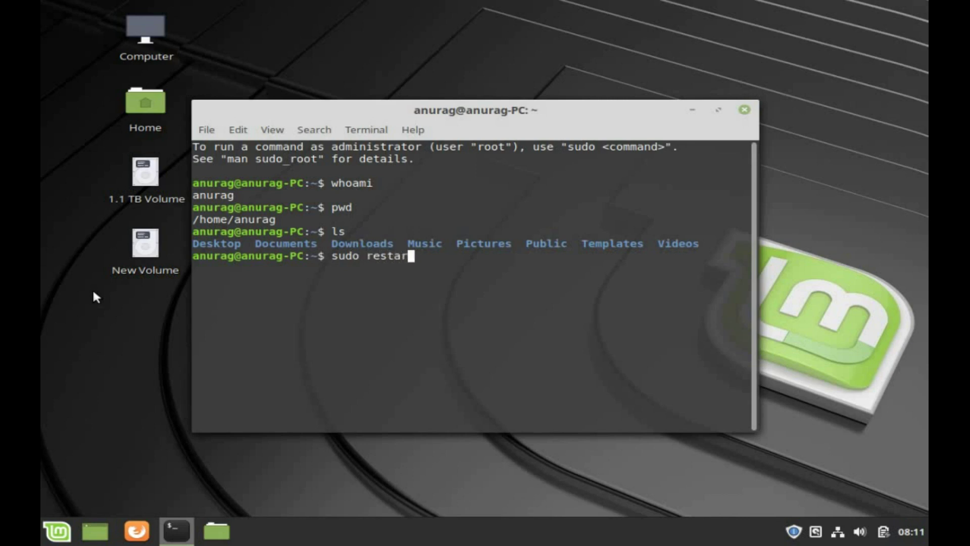
{"action": "type", "text": "t now"}
{"action": "key", "text": "Return"}
{"action": "type", "text": "****"}
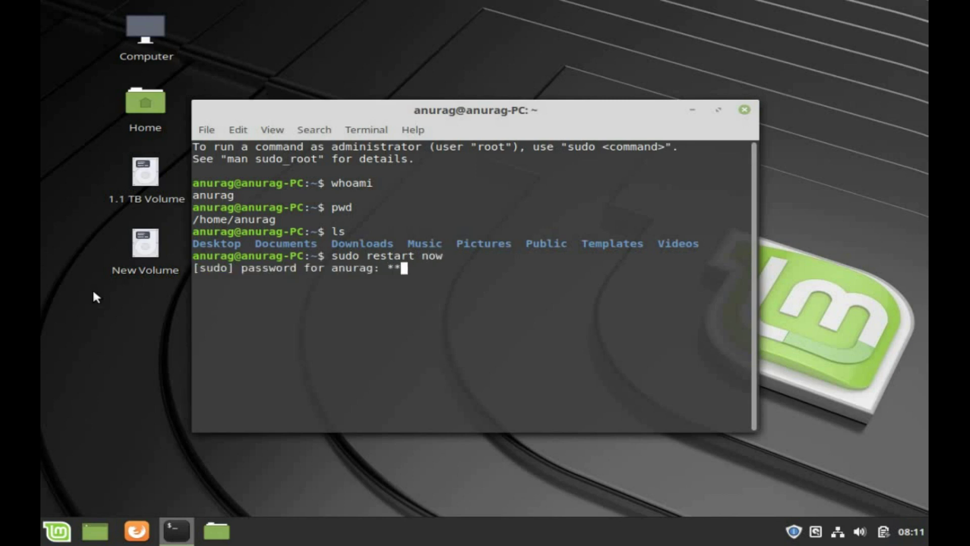
{"action": "key", "text": "Return"}
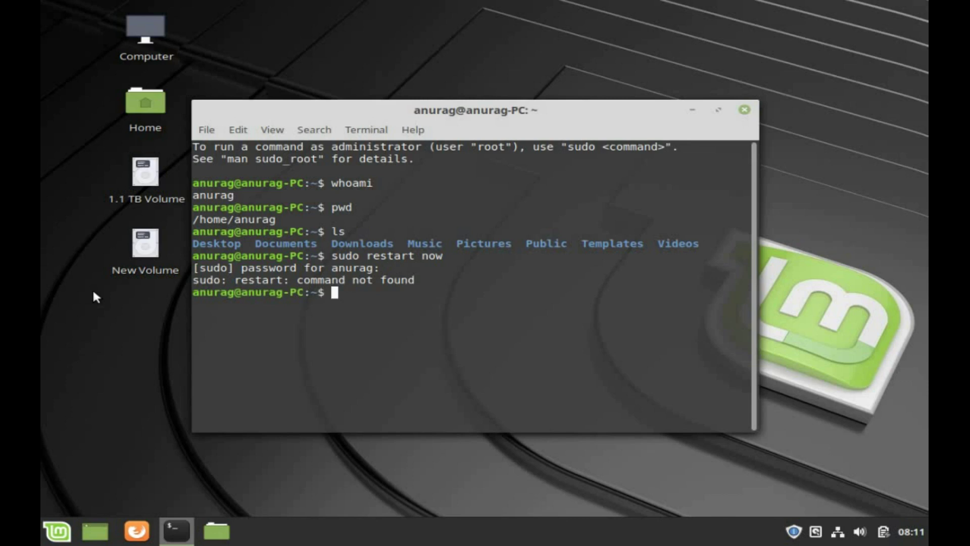
{"action": "key", "text": "Up"}
{"action": "key", "text": "BackSpace"}
{"action": "key", "text": "BackSpace"}
{"action": "key", "text": "BackSpace"}
{"action": "key", "text": "BackSpace"}
{"action": "key", "text": "BackSpace"}
{"action": "key", "text": "BackSpace"}
{"action": "key", "text": "BackSpace"}
{"action": "key", "text": "BackSpace"}
{"action": "key", "text": "BackSpace"}
{"action": "key", "text": "BackSpace"}
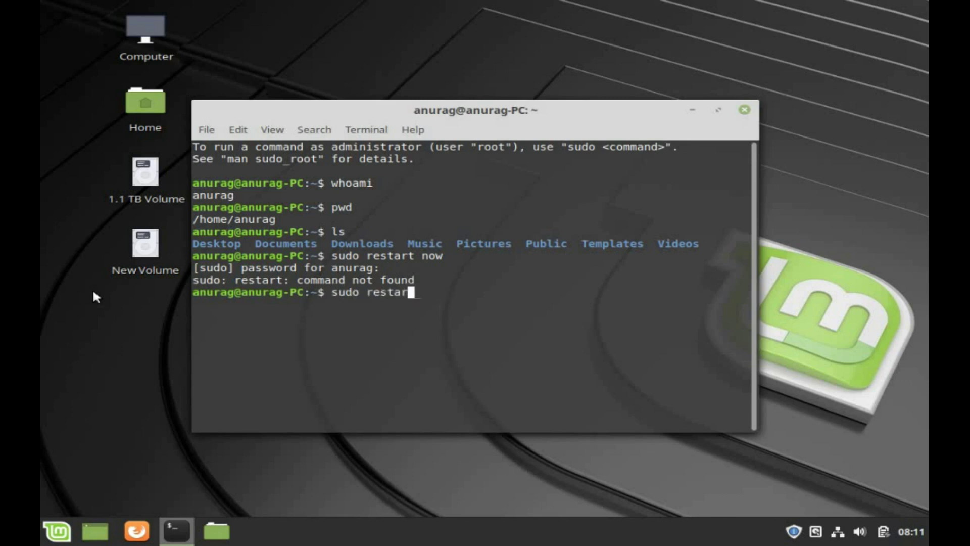
{"action": "type", "text": "eboot now"}
{"action": "key", "text": "Return"}
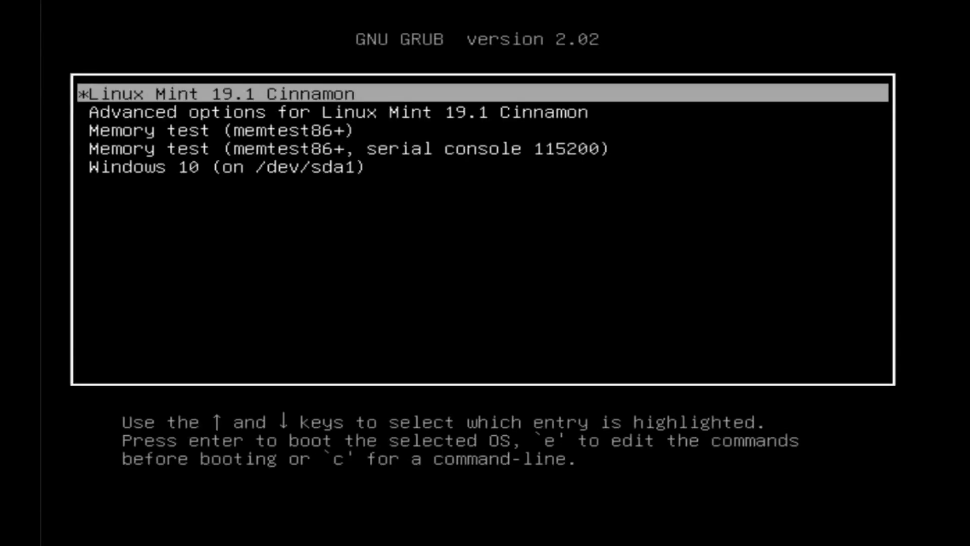
Boot Windows 10 (on /dev/sda1) from the GRUB menu and dismiss its lock screen
{"action": "key", "text": "Down"}
{"action": "key", "text": "Down"}
{"action": "key", "text": "Down"}
{"action": "key", "text": "Down"}
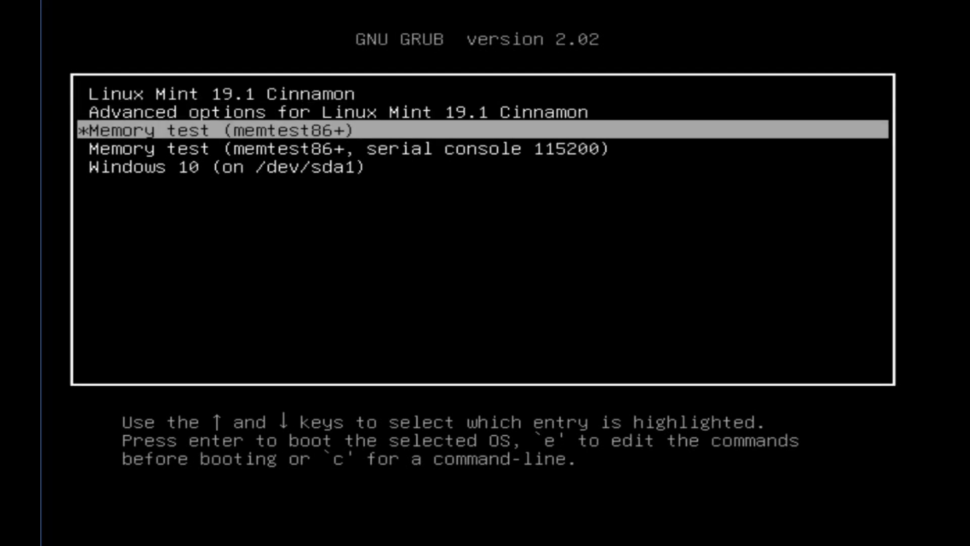
{"action": "key", "text": "Return"}
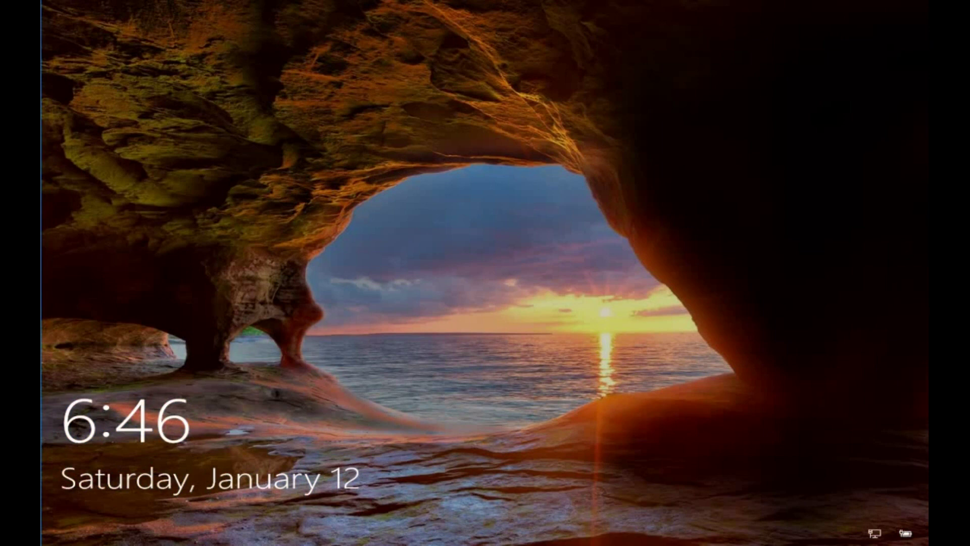
{"action": "key", "text": "Return"}
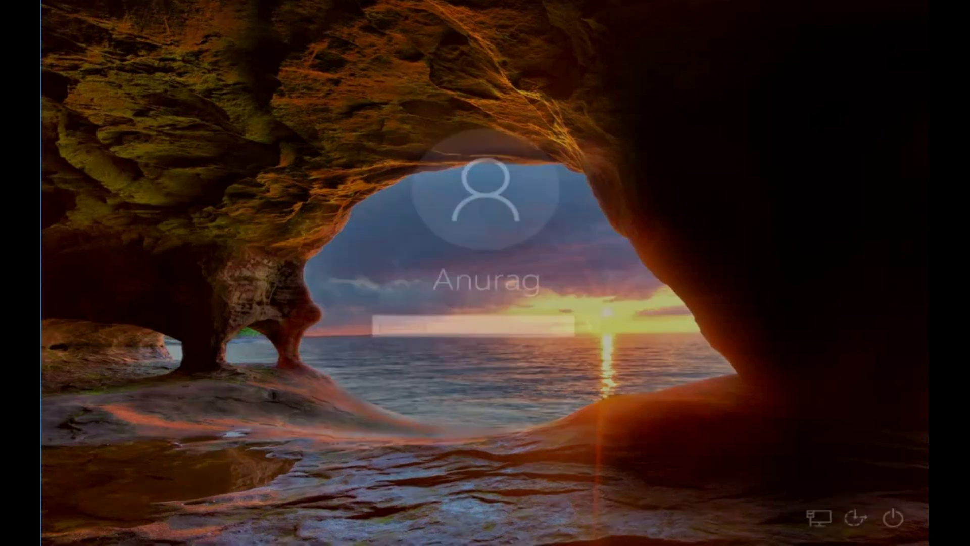
Sign in to Windows 10 with the account password and refresh the desktop
{"action": "type", "text": "•"}
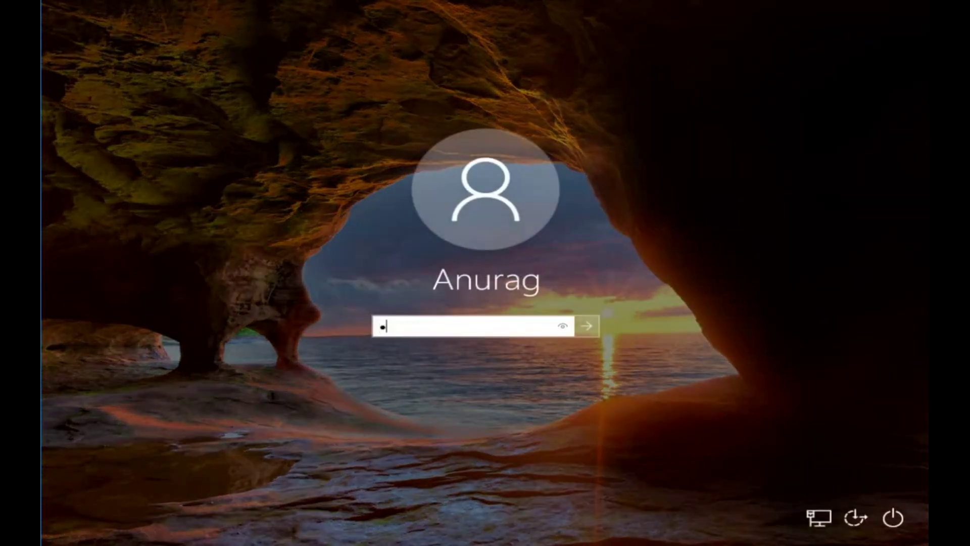
{"action": "type", "text": "•••"}
{"action": "key", "text": "Return"}
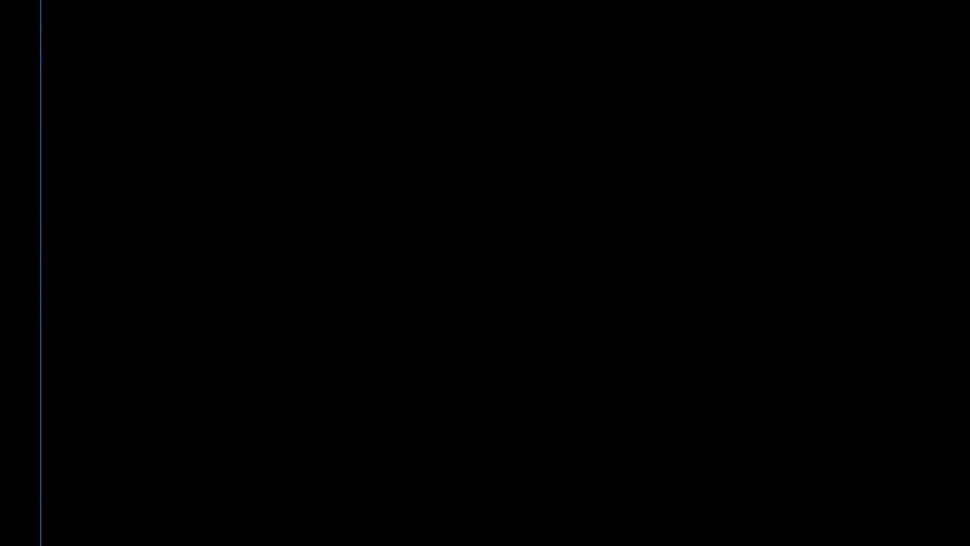
{"action": "right_click", "coordinate": [494, 259]}
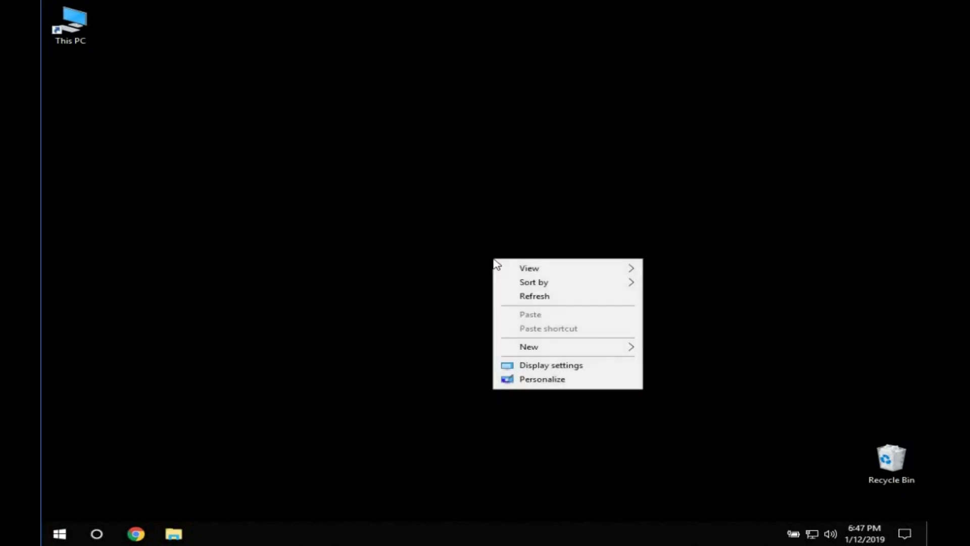
{"action": "left_click", "coordinate": [526, 298]}
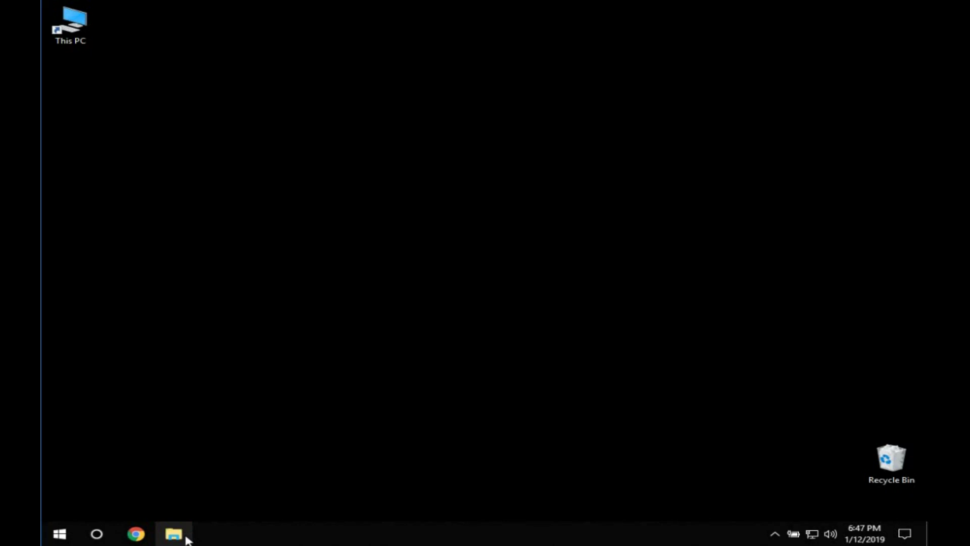
Open File Explorer on This PC and refresh the drive list
{"action": "left_click", "coordinate": [187, 540]}
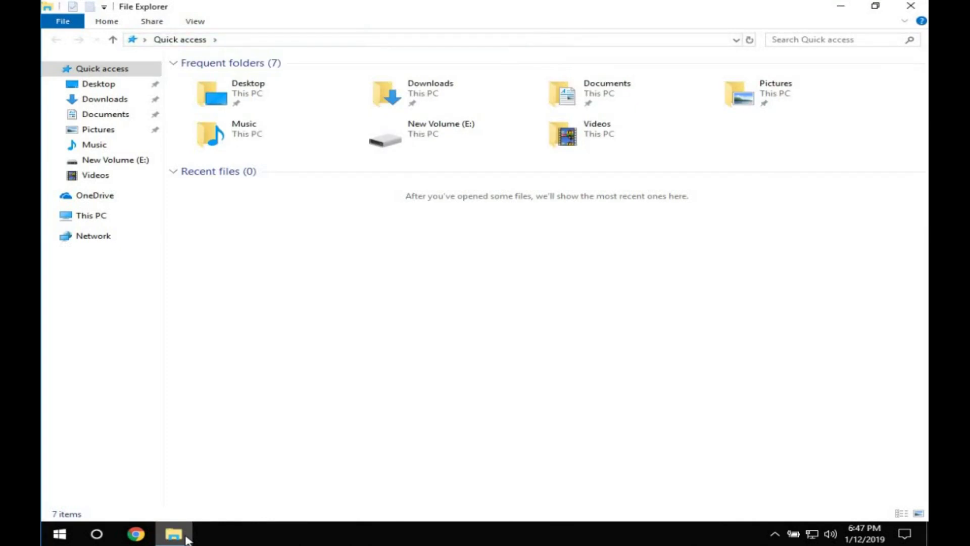
{"action": "left_click", "coordinate": [119, 222]}
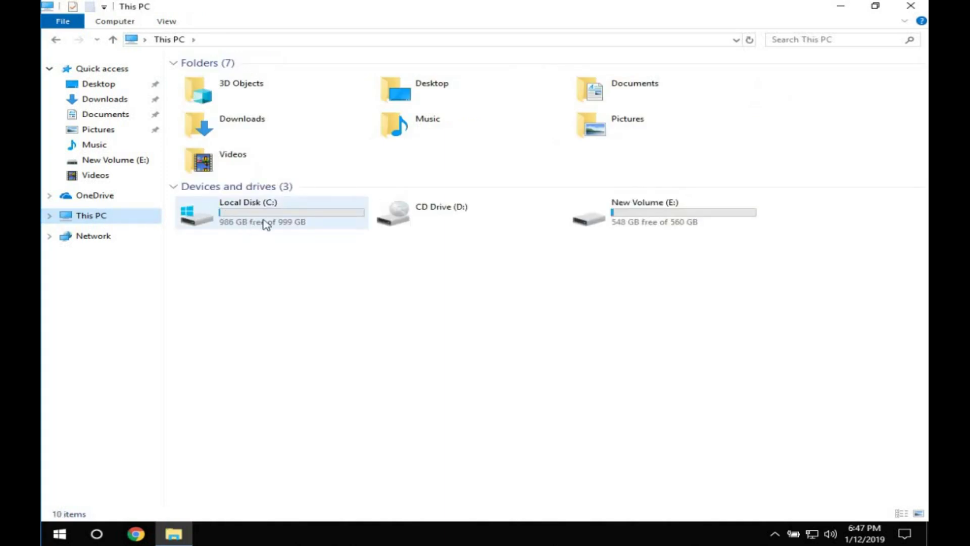
{"action": "right_click", "coordinate": [283, 262]}
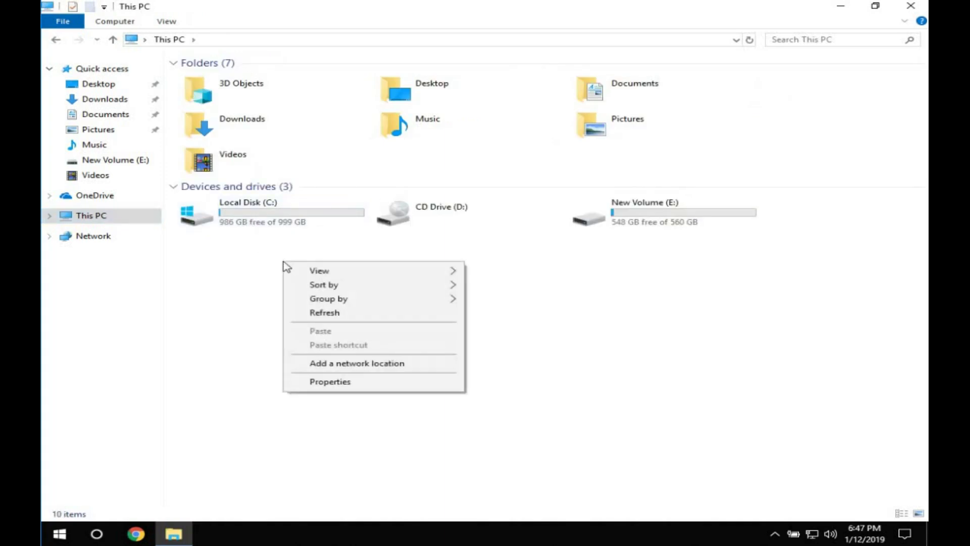
{"action": "left_click", "coordinate": [306, 312]}
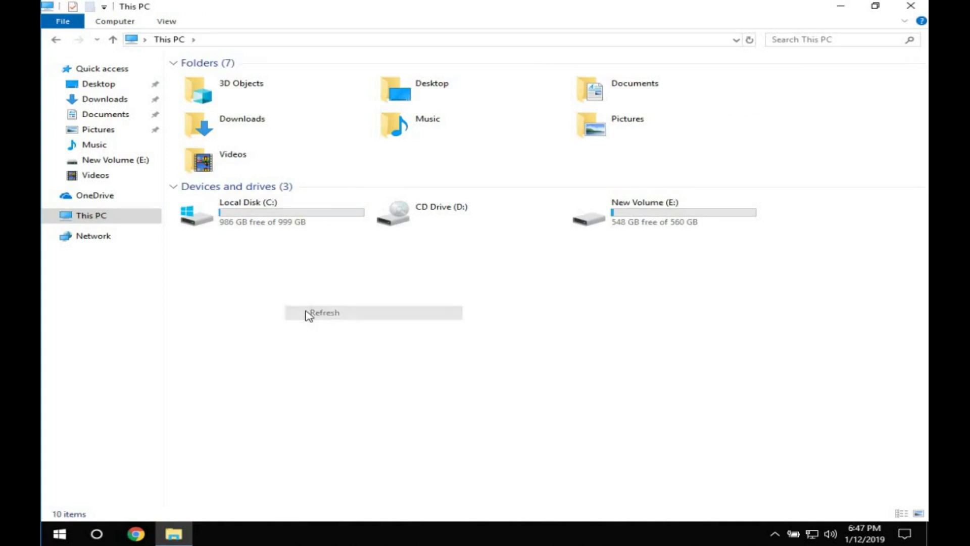
Browse Local Disk (C:), return to This PC and select New Volume (E:)
{"action": "left_click", "coordinate": [296, 226]}
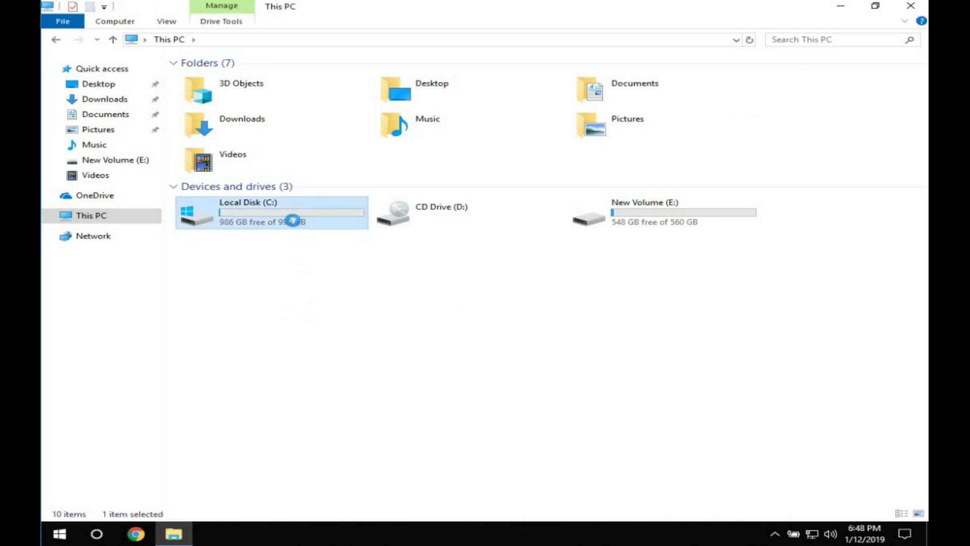
{"action": "double_click", "coordinate": [296, 226]}
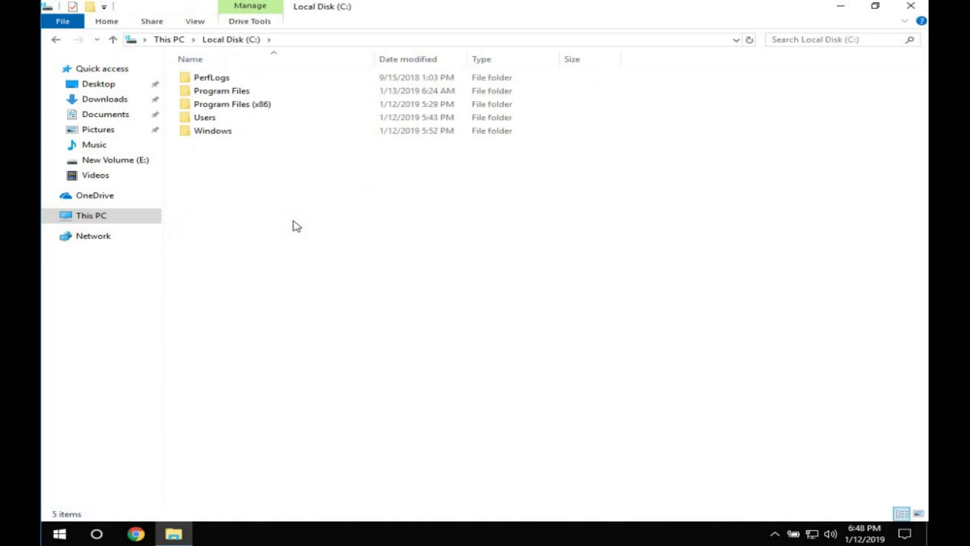
{"action": "right_click", "coordinate": [292, 220]}
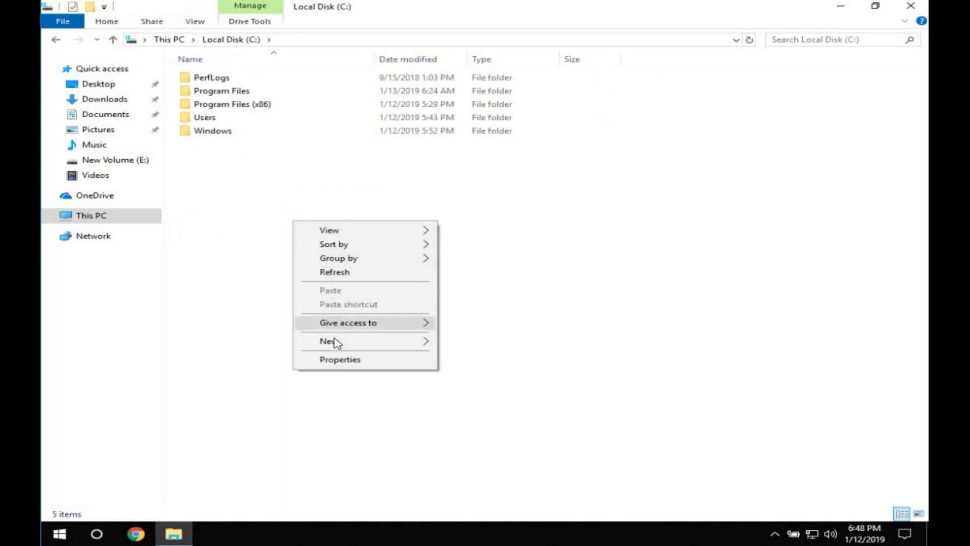
{"action": "left_click", "coordinate": [355, 273]}
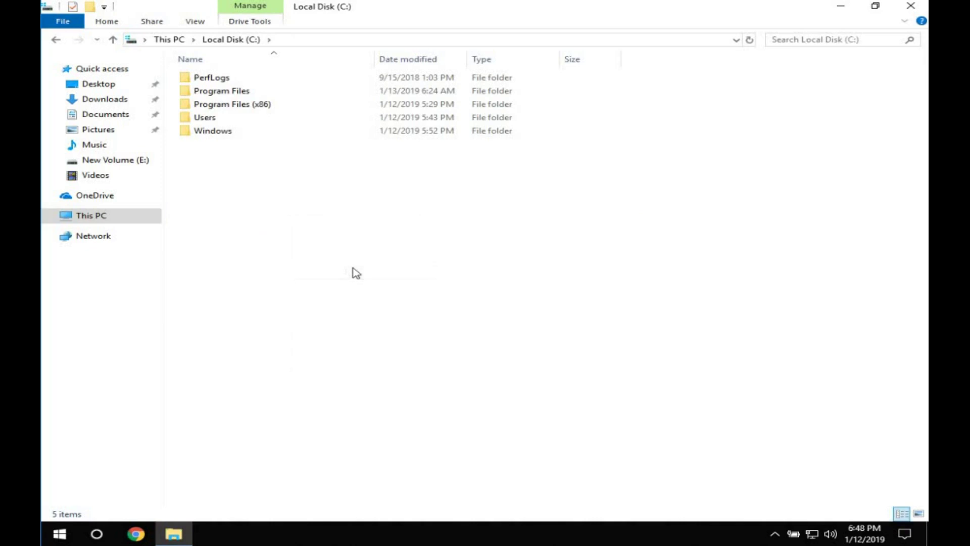
{"action": "left_click", "coordinate": [83, 215]}
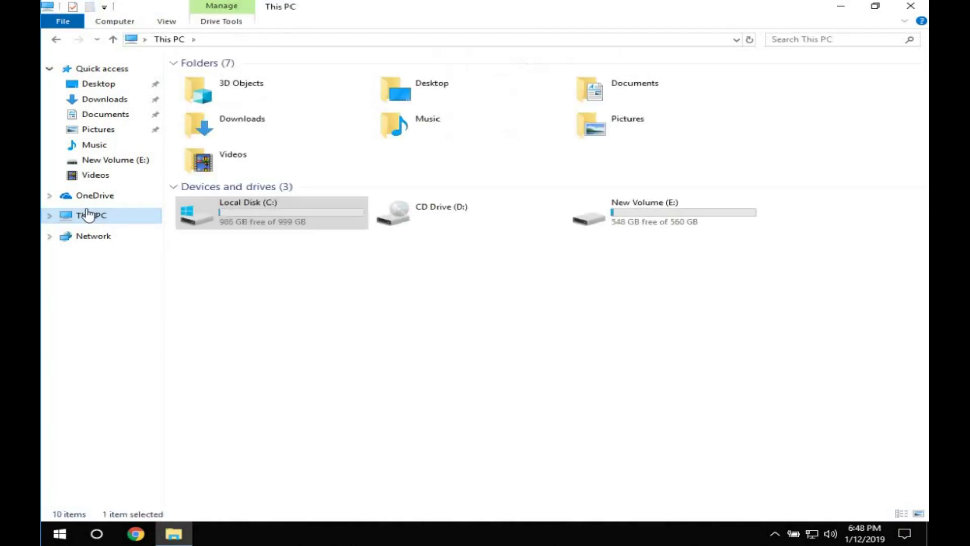
{"action": "left_click", "coordinate": [411, 374]}
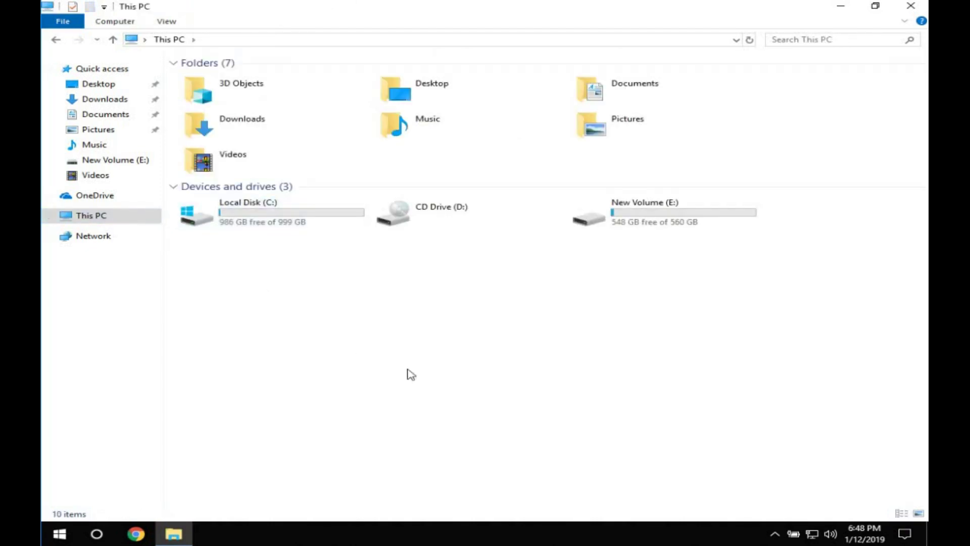
{"action": "left_click", "coordinate": [679, 207]}
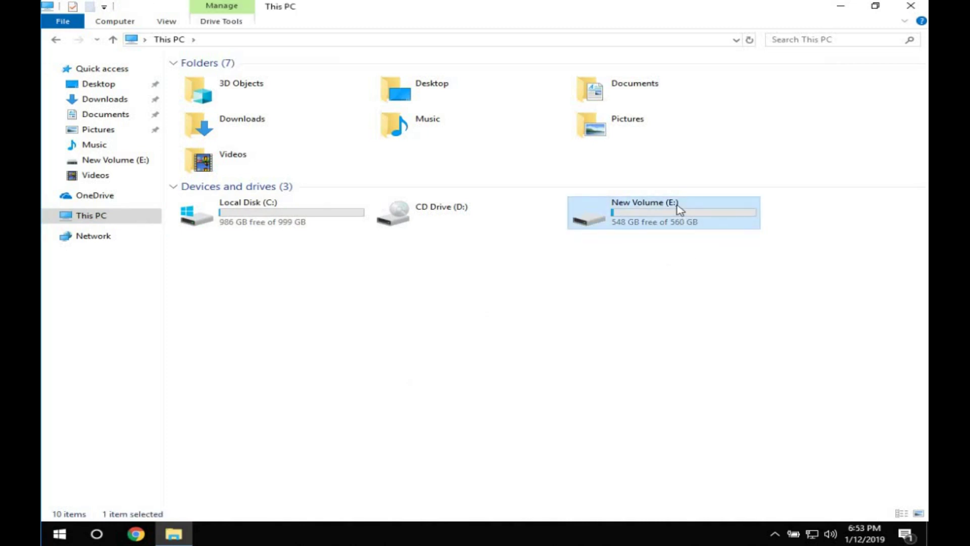
{"action": "double_click", "coordinate": [668, 226]}
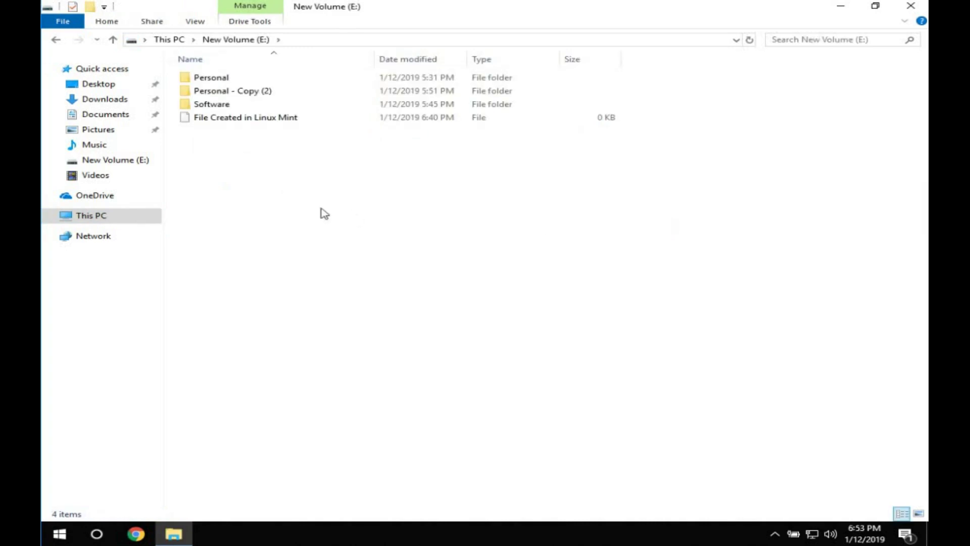
{"action": "right_click", "coordinate": [355, 288]}
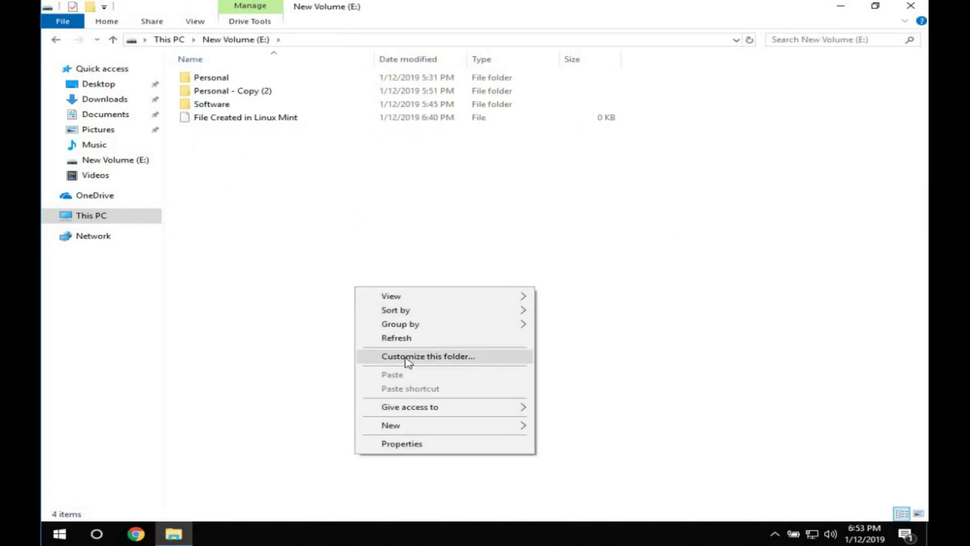
{"action": "left_click", "coordinate": [402, 448]}
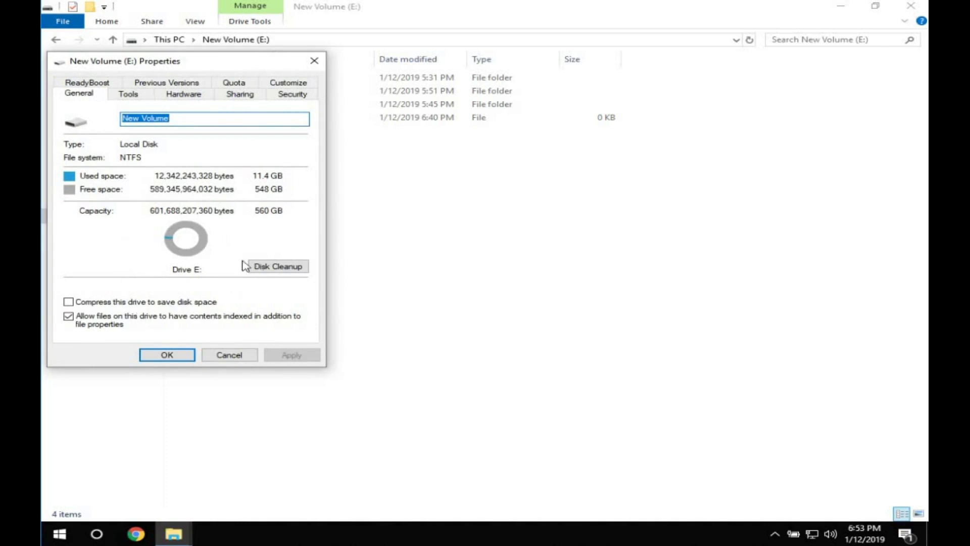
{"action": "left_click", "coordinate": [219, 353]}
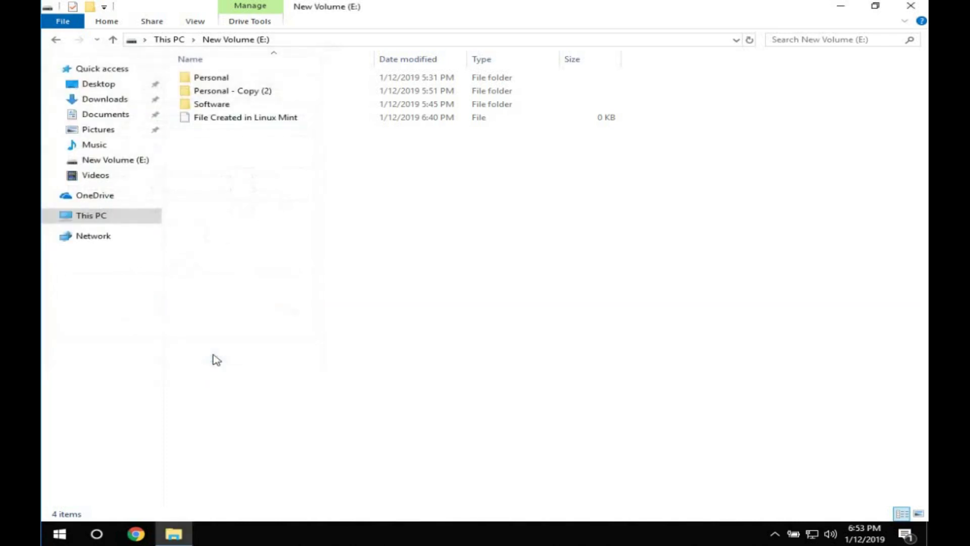
{"action": "left_click", "coordinate": [261, 122]}
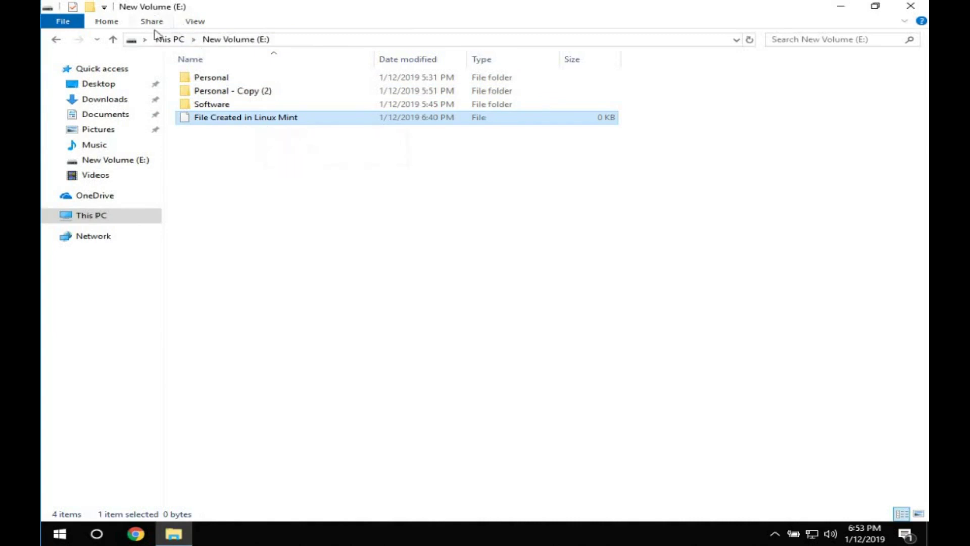
{"action": "left_click", "coordinate": [168, 41]}
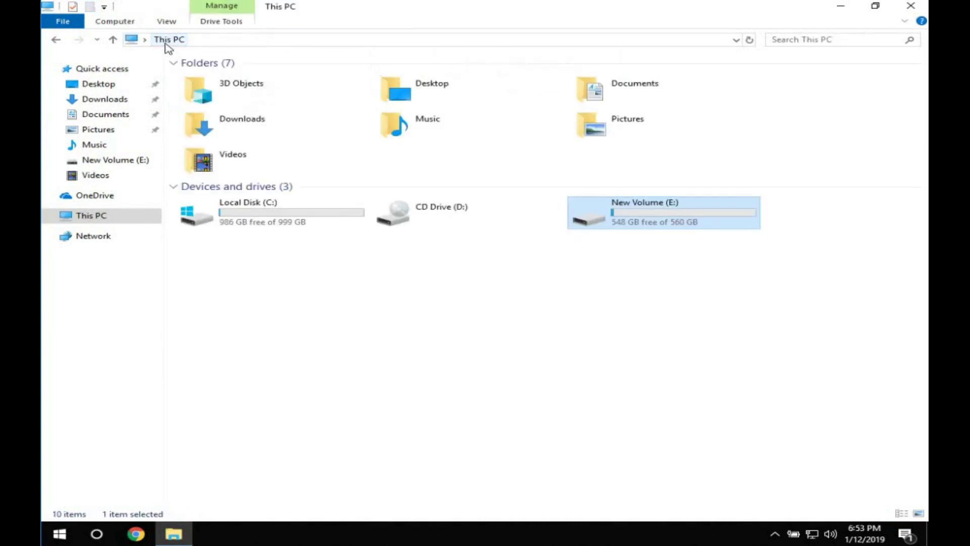
{"action": "left_click", "coordinate": [516, 403]}
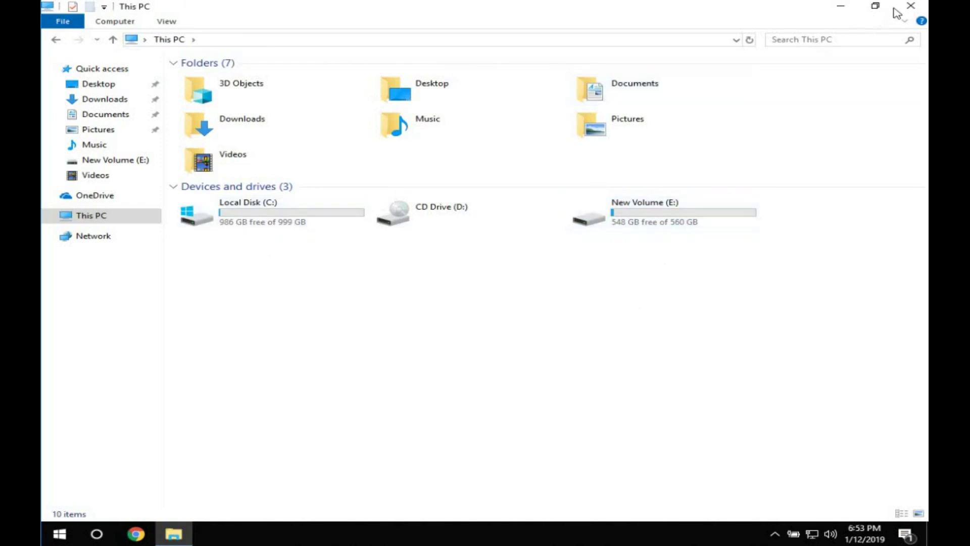
Close File Explorer and shut down Windows from the Start menu's power options
{"action": "left_click", "coordinate": [909, 12]}
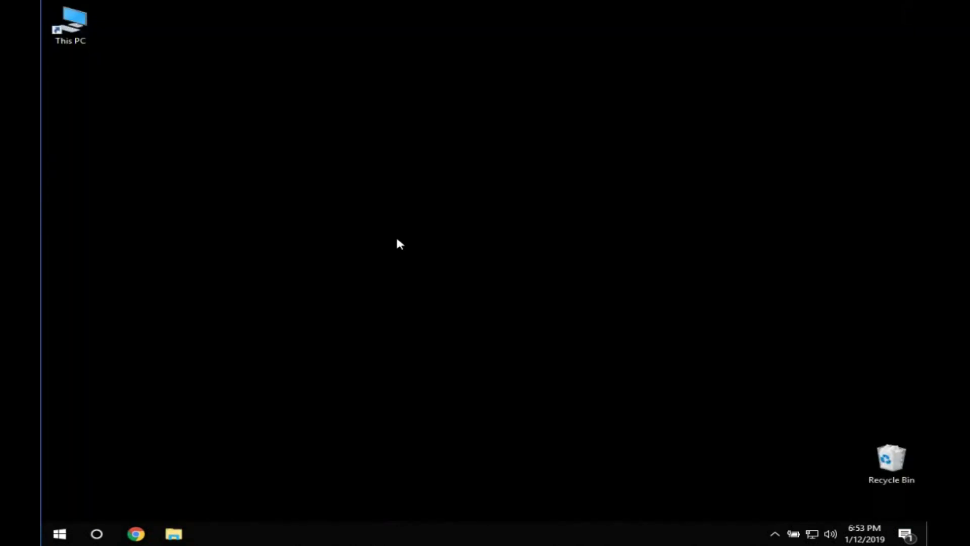
{"action": "left_click", "coordinate": [60, 535]}
{"action": "left_click", "coordinate": [59, 506]}
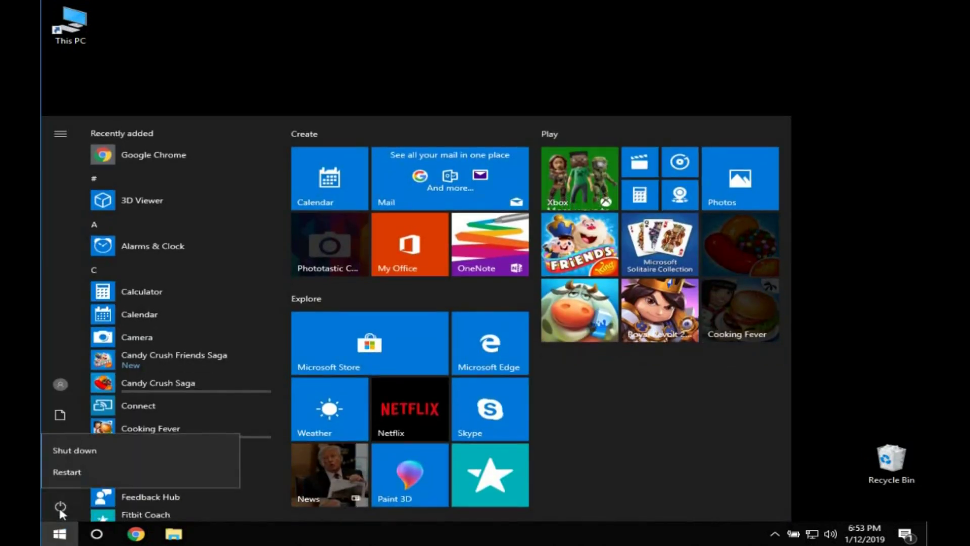
{"action": "left_click", "coordinate": [80, 452]}
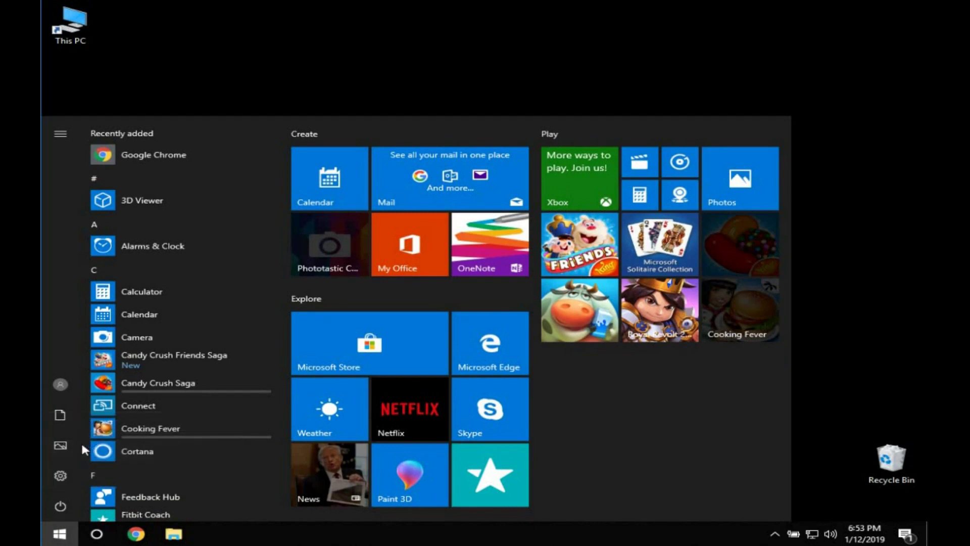